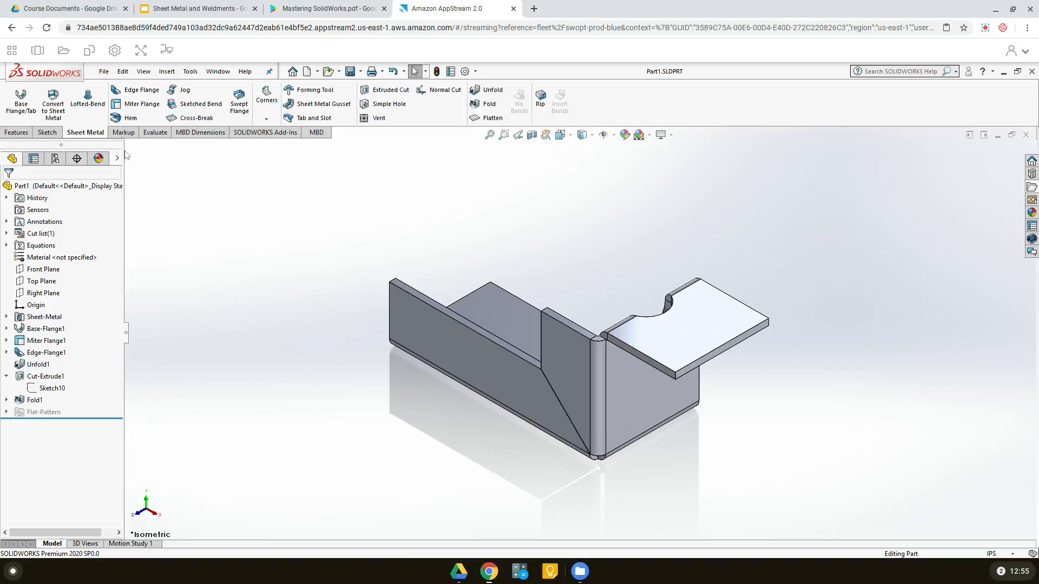
Create a new drawing document using the standard A (ANSI) Landscape sheet format
{"action": "left_click", "coordinate": [104, 73]}
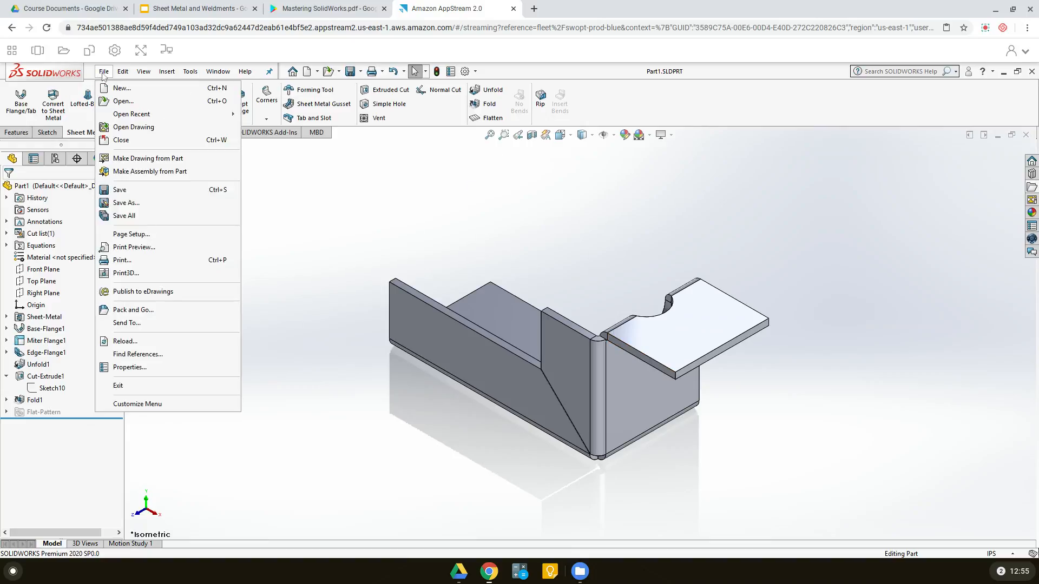
{"action": "left_click", "coordinate": [113, 88]}
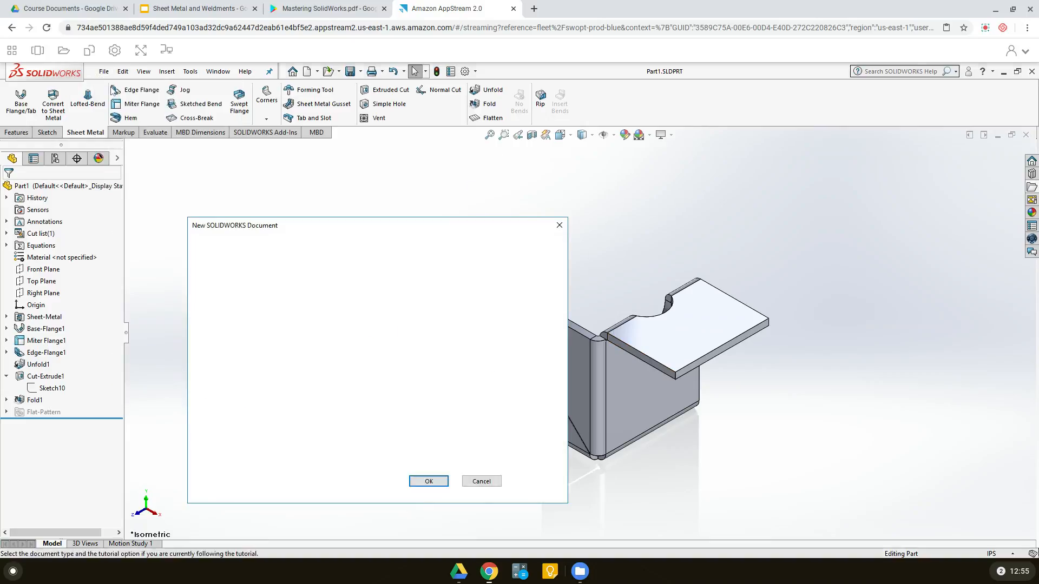
{"action": "left_click", "coordinate": [518, 328]}
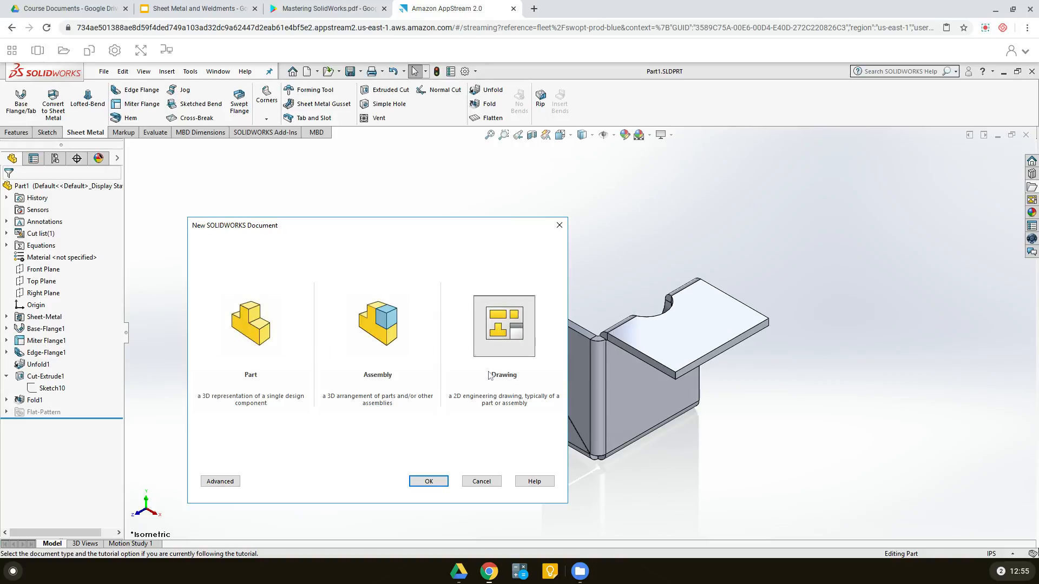
{"action": "left_click", "coordinate": [443, 481]}
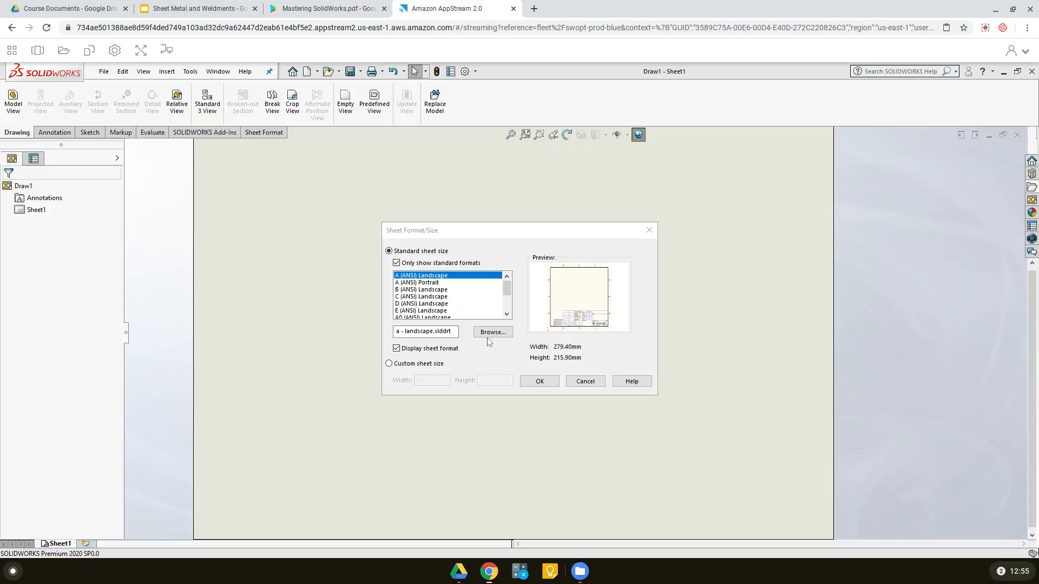
{"action": "left_click", "coordinate": [540, 382]}
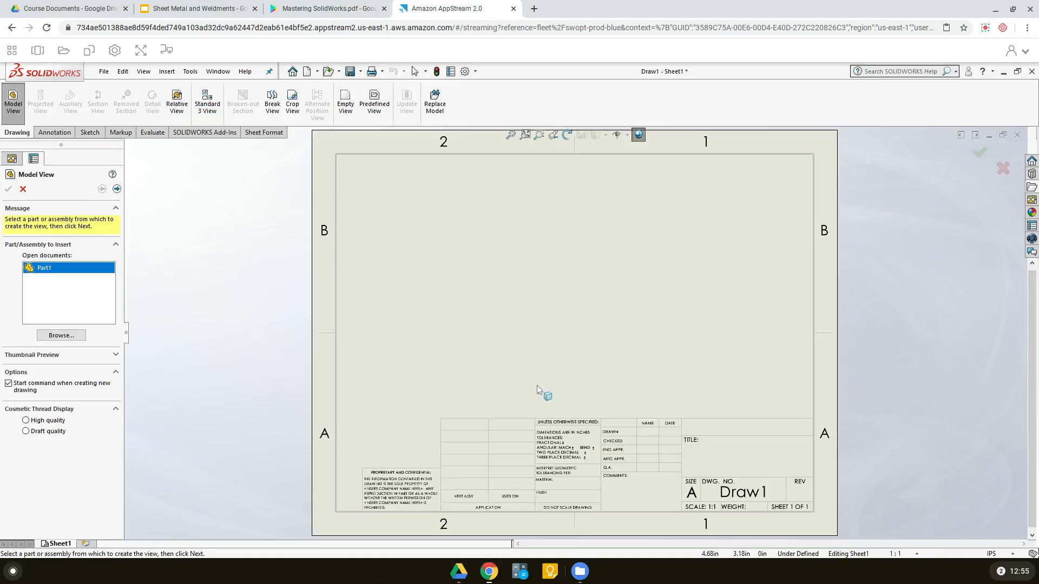
Insert Part1's Flat pattern view in the left half of the sheet and finish without adding a projected view
{"action": "double_click", "coordinate": [45, 269]}
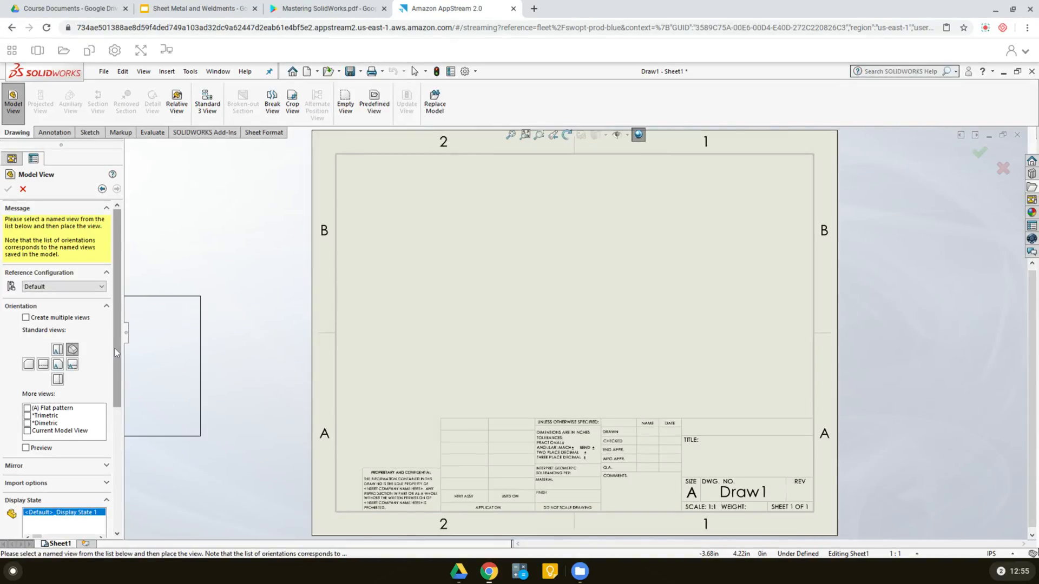
{"action": "scroll", "coordinate": [115, 372], "scroll_direction": "down", "scroll_amount": 3}
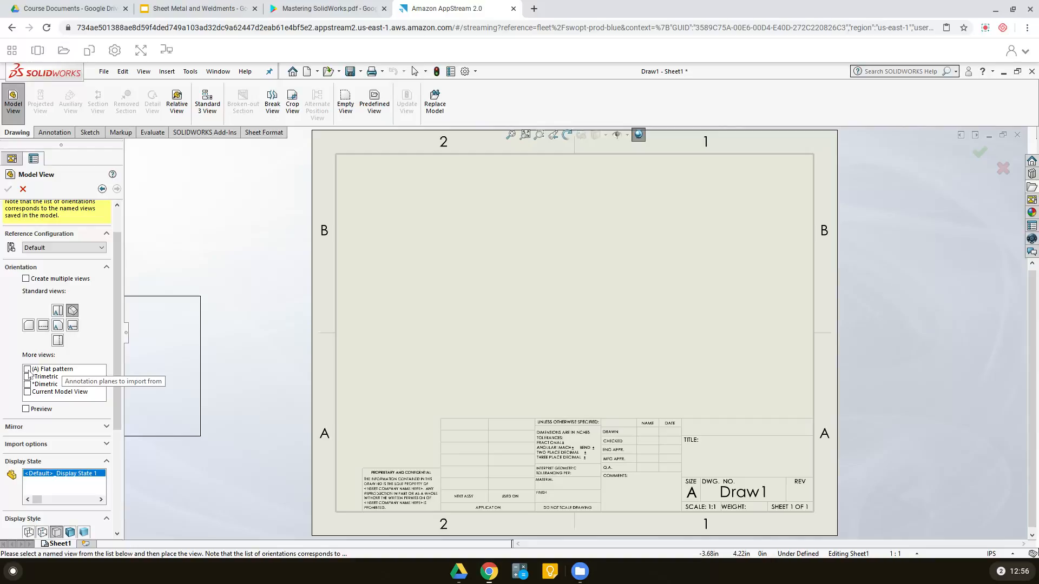
{"action": "left_click", "coordinate": [28, 370]}
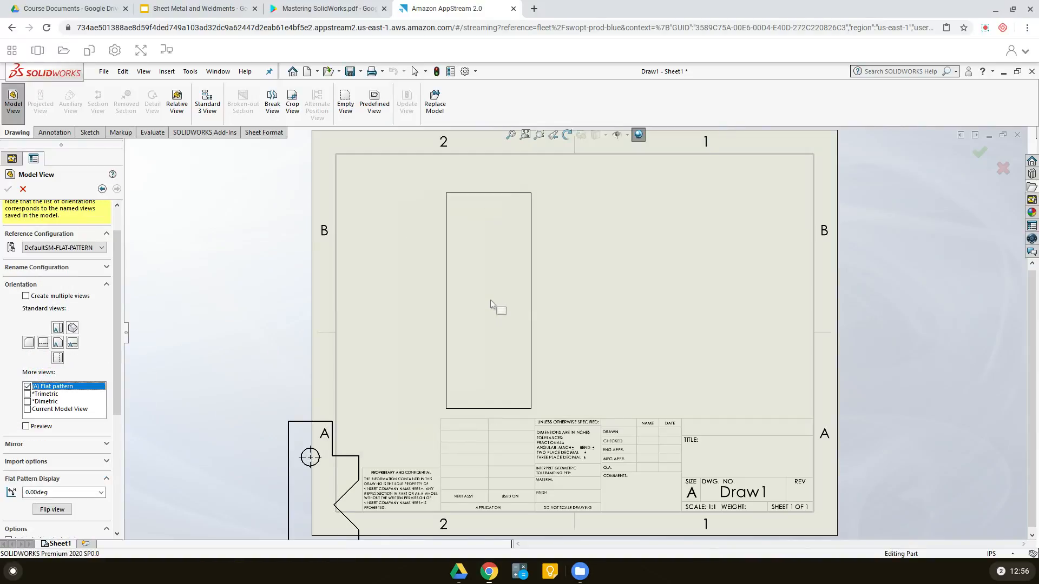
{"action": "left_click", "coordinate": [454, 299]}
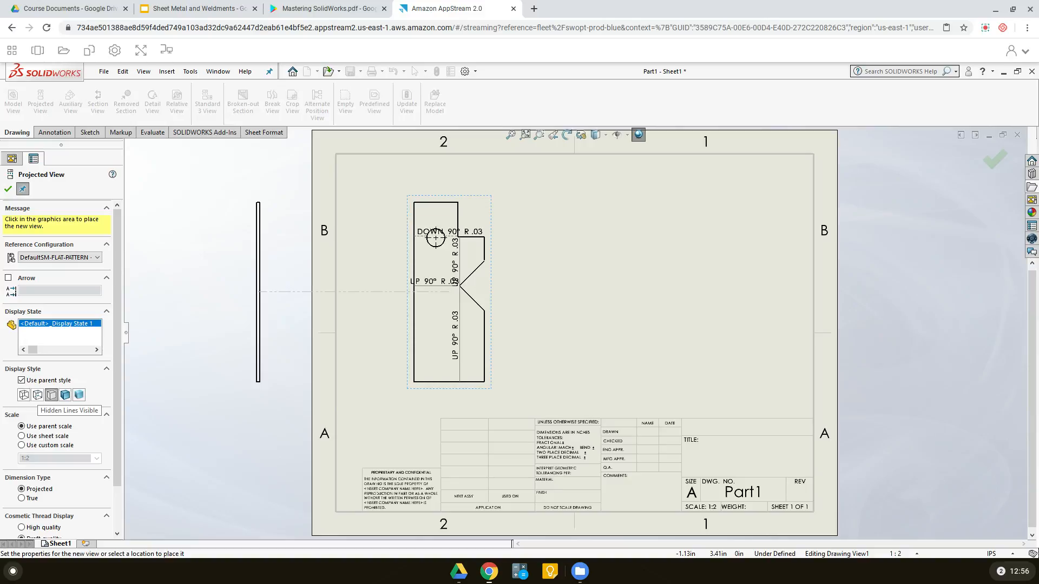
{"action": "left_click", "coordinate": [37, 396]}
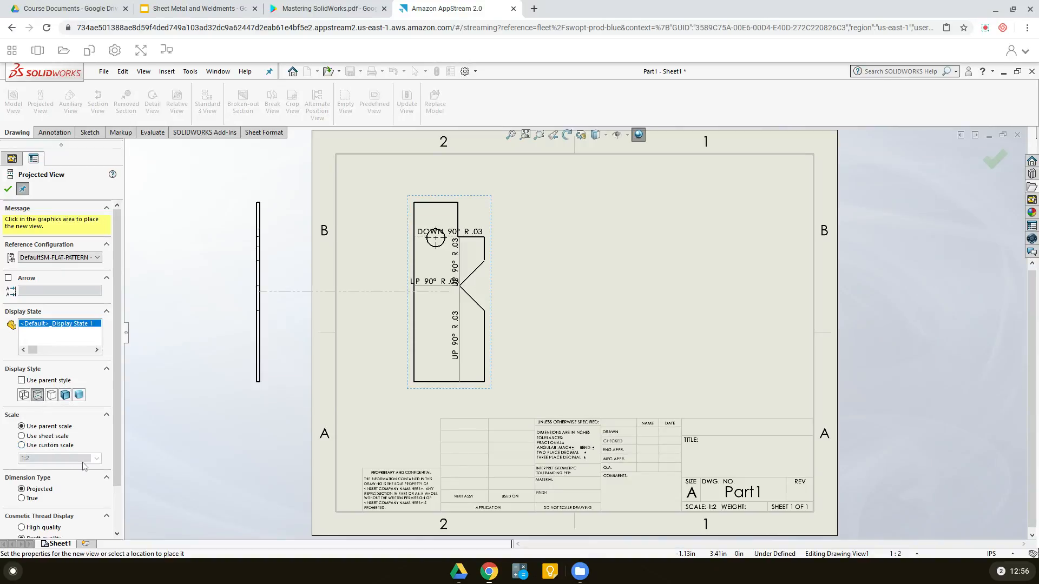
{"action": "left_click", "coordinate": [8, 189]}
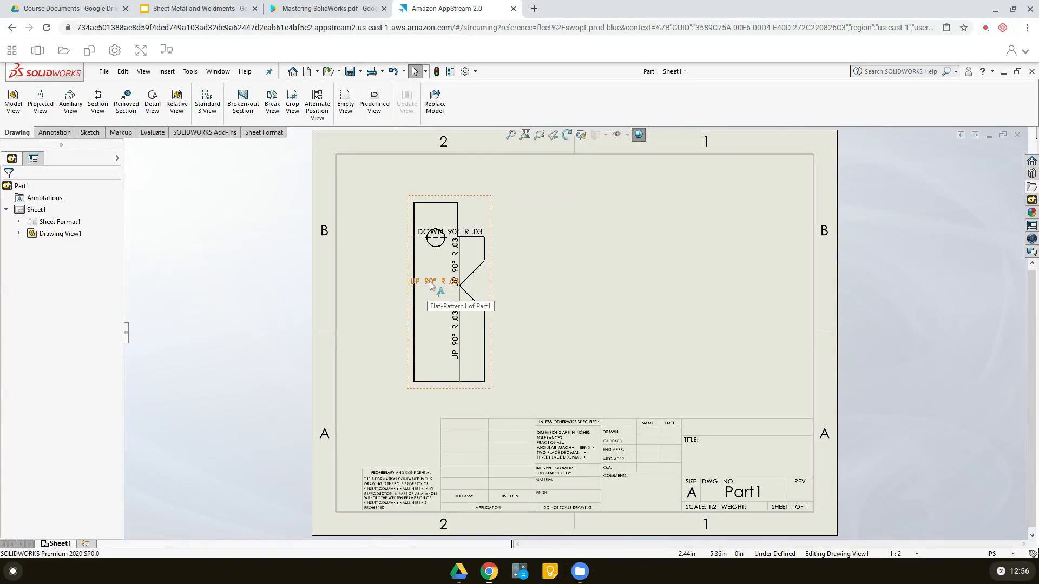
Move all four bend notes off the flat pattern, placing the horizontal notes to its left and the vertical ones to its right
{"action": "left_click_drag", "start_coordinate": [419, 285], "coordinate": [369, 283]}
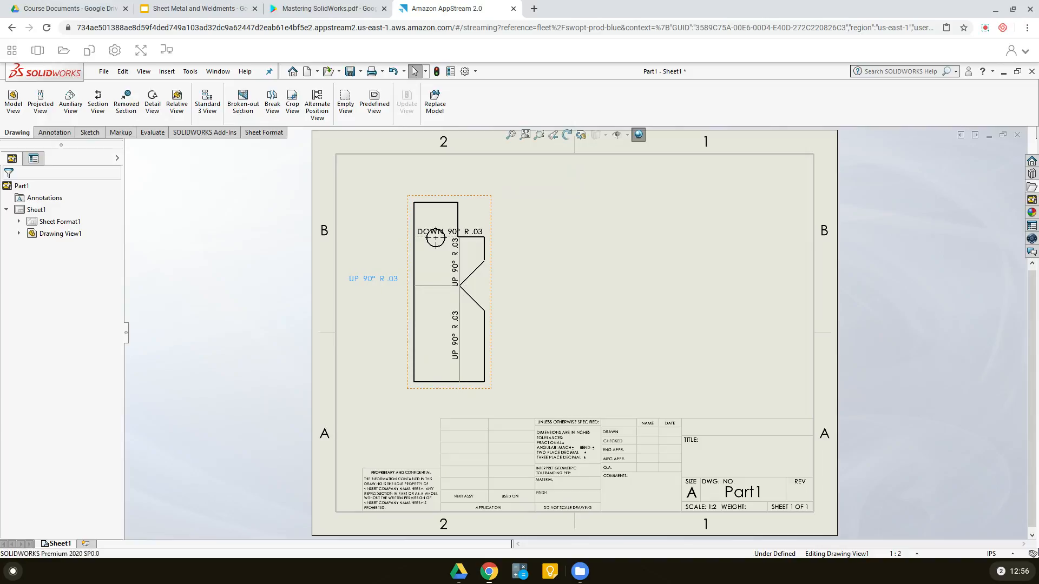
{"action": "left_click_drag", "start_coordinate": [425, 226], "coordinate": [361, 192]}
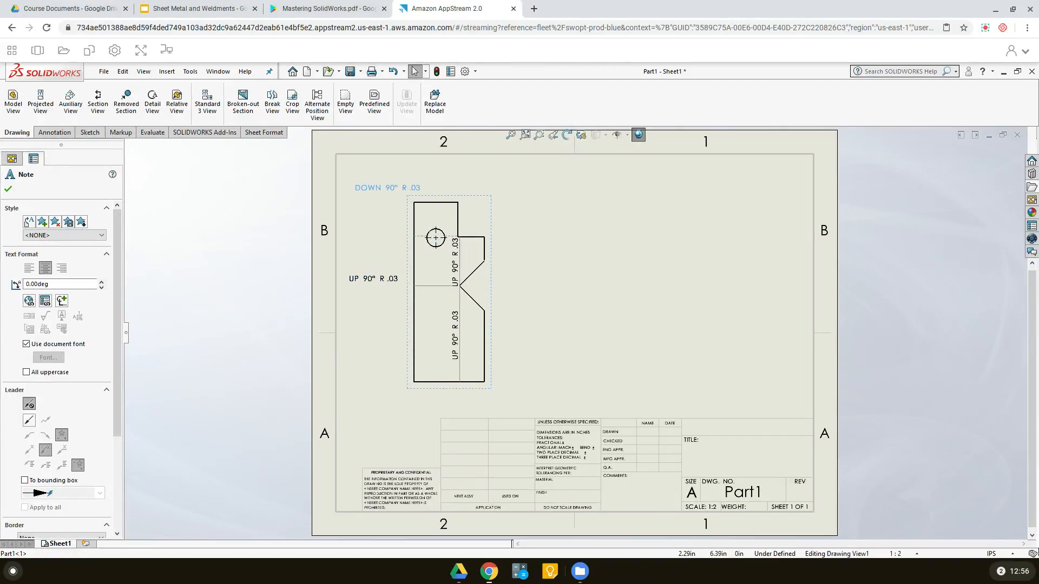
{"action": "left_click_drag", "start_coordinate": [461, 262], "coordinate": [506, 233]}
{"action": "left_click_drag", "start_coordinate": [455, 341], "coordinate": [513, 339]}
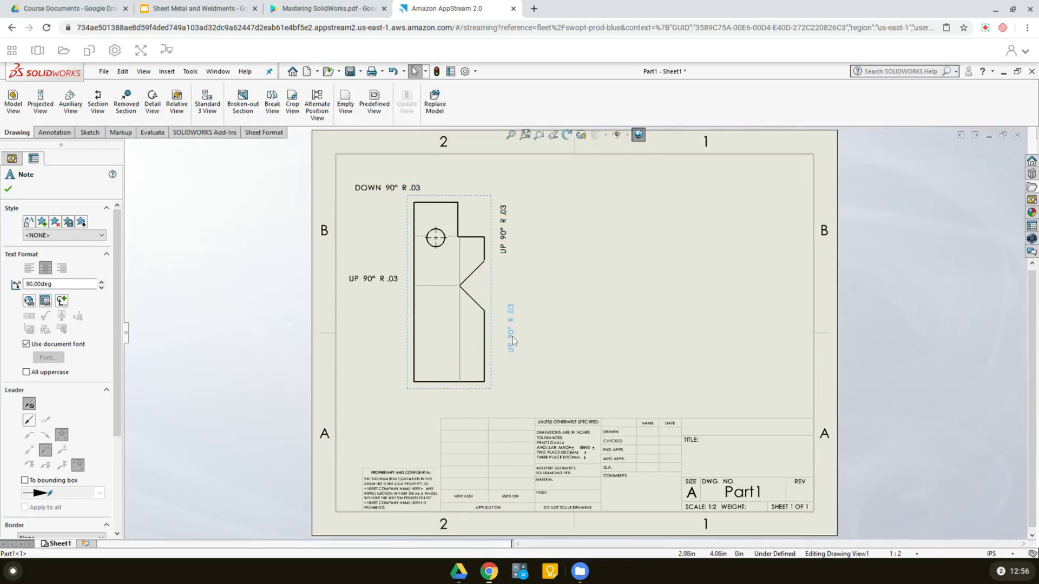
{"action": "left_click", "coordinate": [12, 190]}
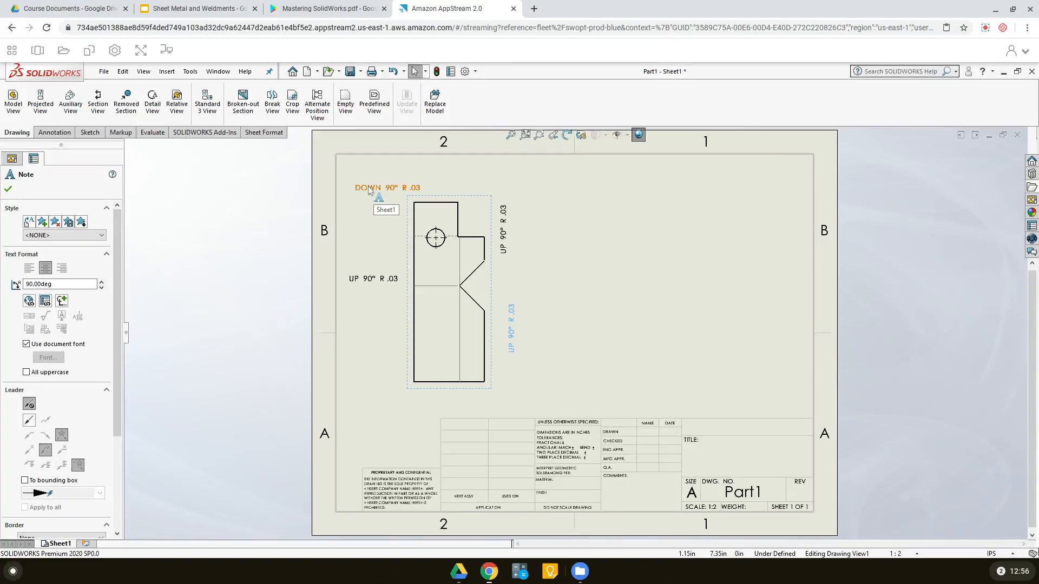
{"action": "left_click", "coordinate": [9, 190]}
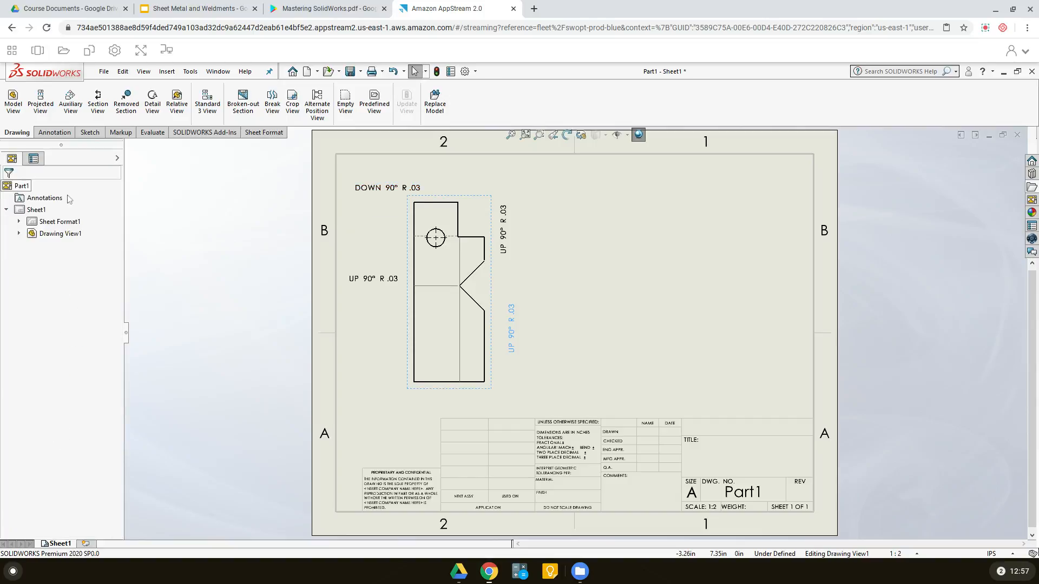
Add a leader to the DOWN 90° R .03 note with Apply to all enabled, and nudge the note slightly up and left
{"action": "left_click", "coordinate": [377, 192]}
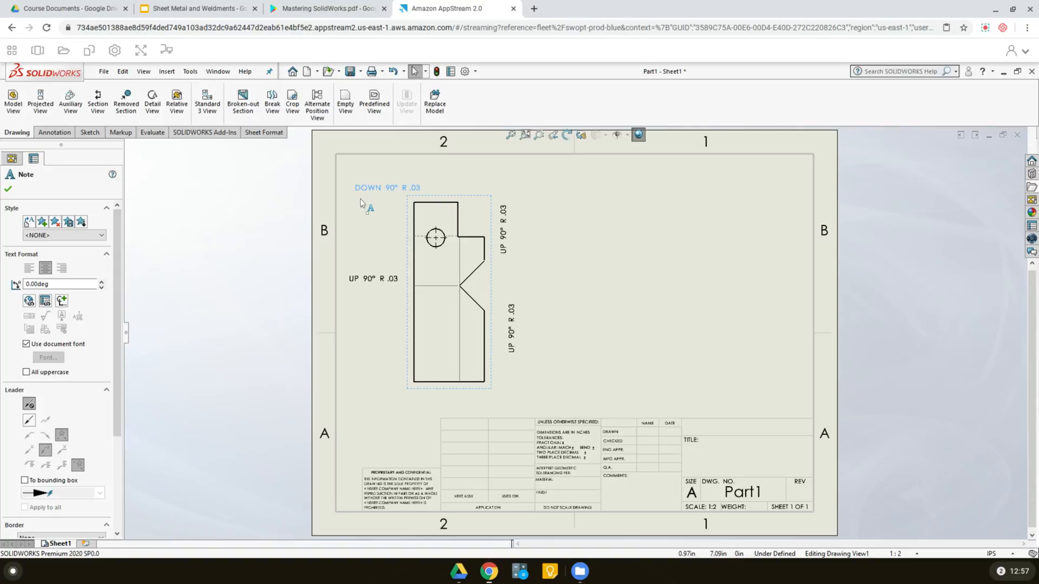
{"action": "scroll", "coordinate": [119, 348], "scroll_direction": "down", "scroll_amount": 1}
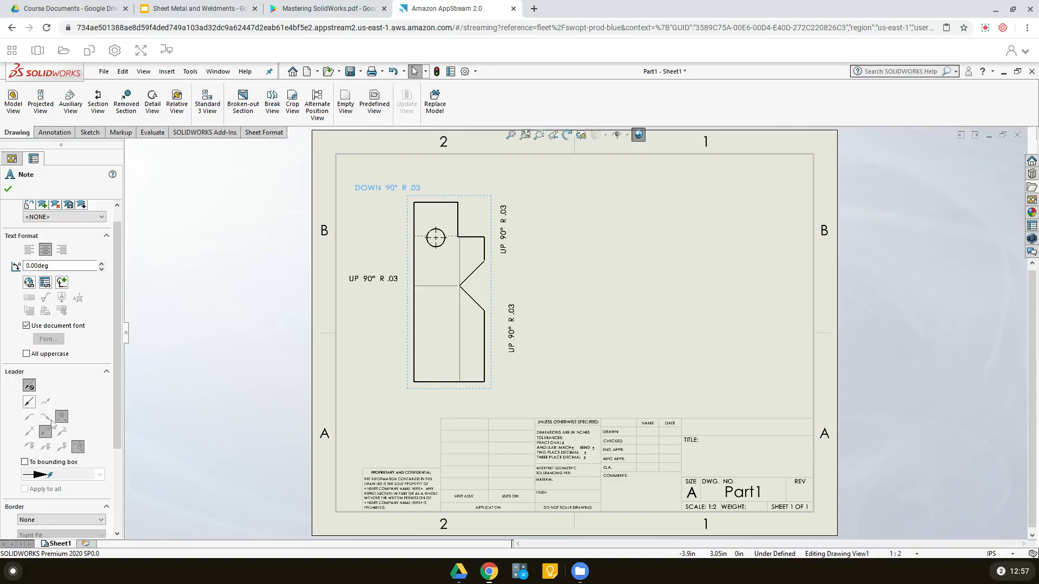
{"action": "left_click", "coordinate": [30, 386]}
{"action": "left_click", "coordinate": [30, 403]}
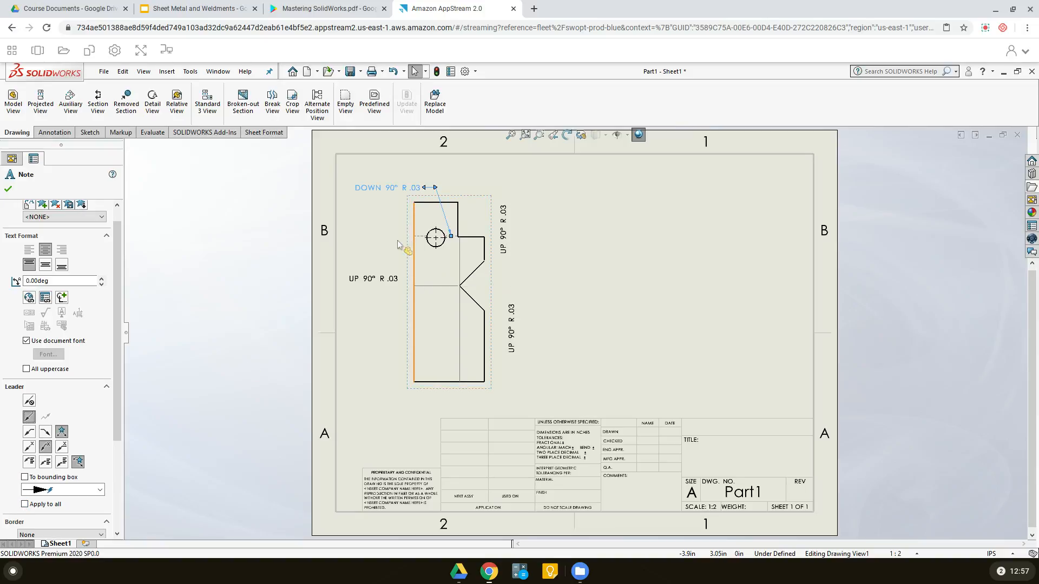
{"action": "left_click", "coordinate": [25, 504]}
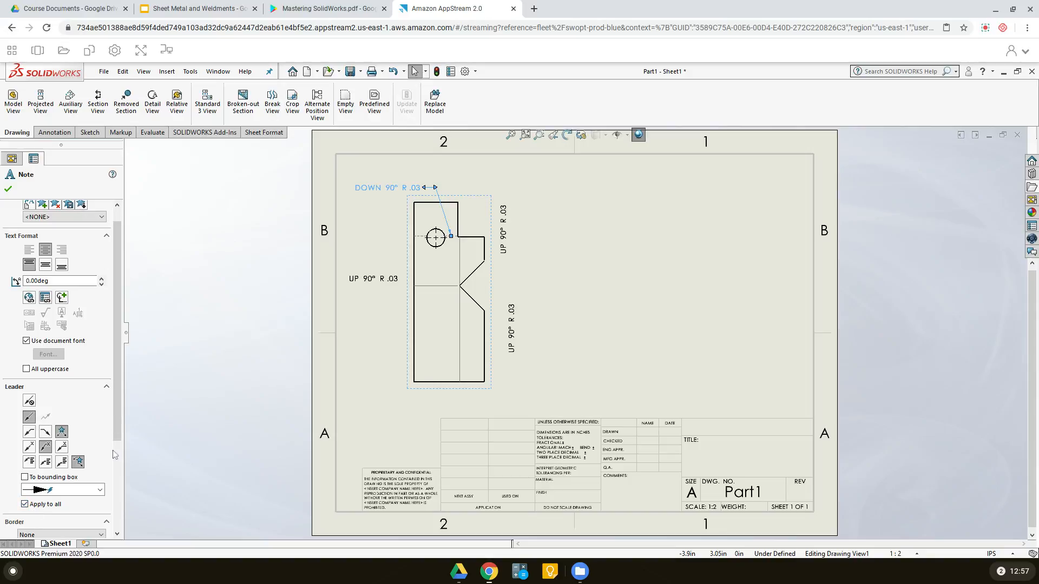
{"action": "left_click", "coordinate": [8, 189]}
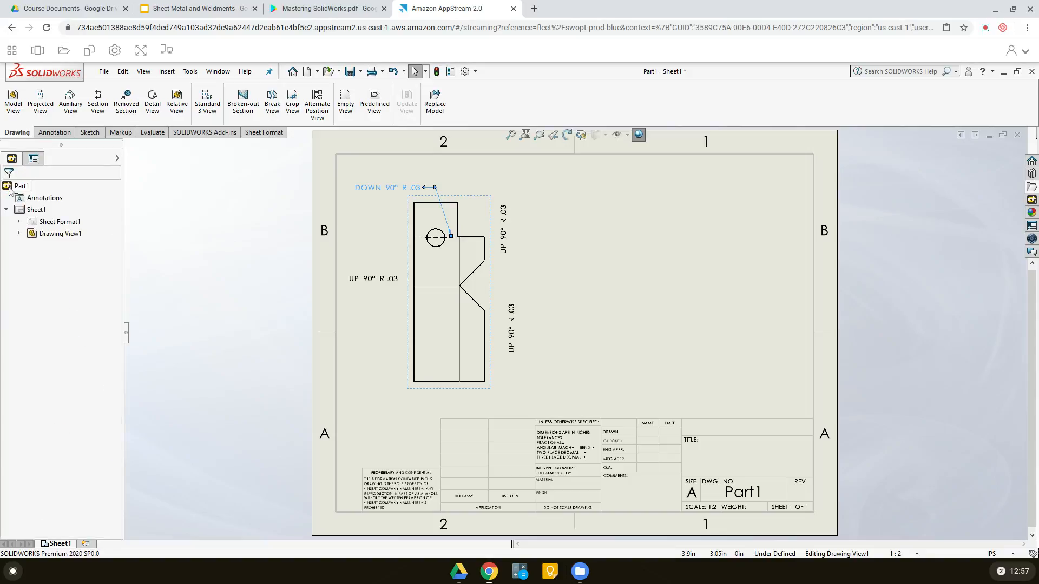
{"action": "left_click", "coordinate": [595, 245]}
{"action": "mouse_move", "coordinate": [373, 194]}
{"action": "left_mouse_down"}
{"action": "mouse_move", "coordinate": [357, 189]}
{"action": "mouse_move", "coordinate": [368, 188]}
{"action": "left_mouse_up"}
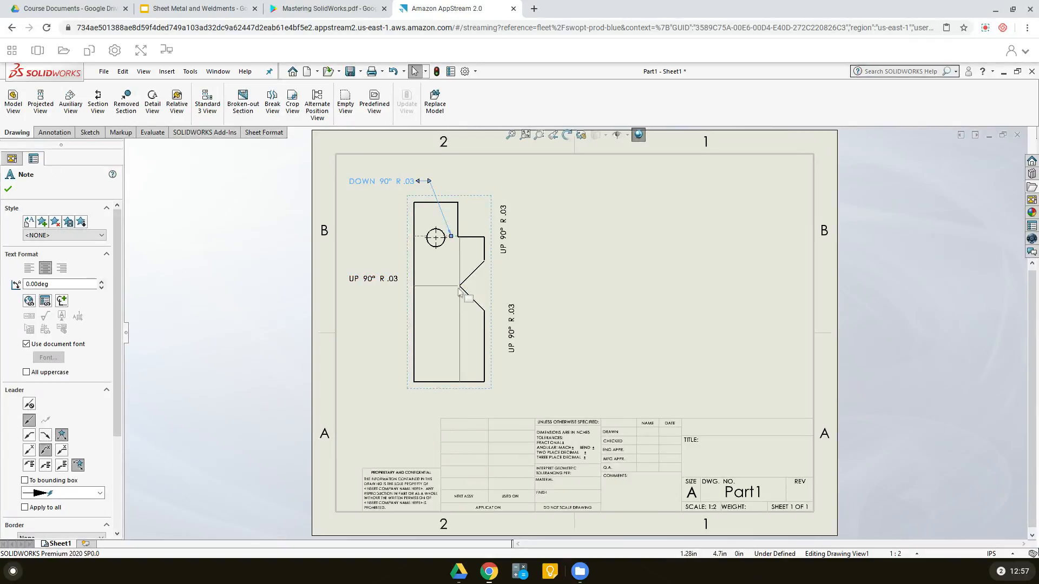
Add a leader from the horizontal UP 90° R .03 note to its bend line
{"action": "left_click", "coordinate": [368, 280]}
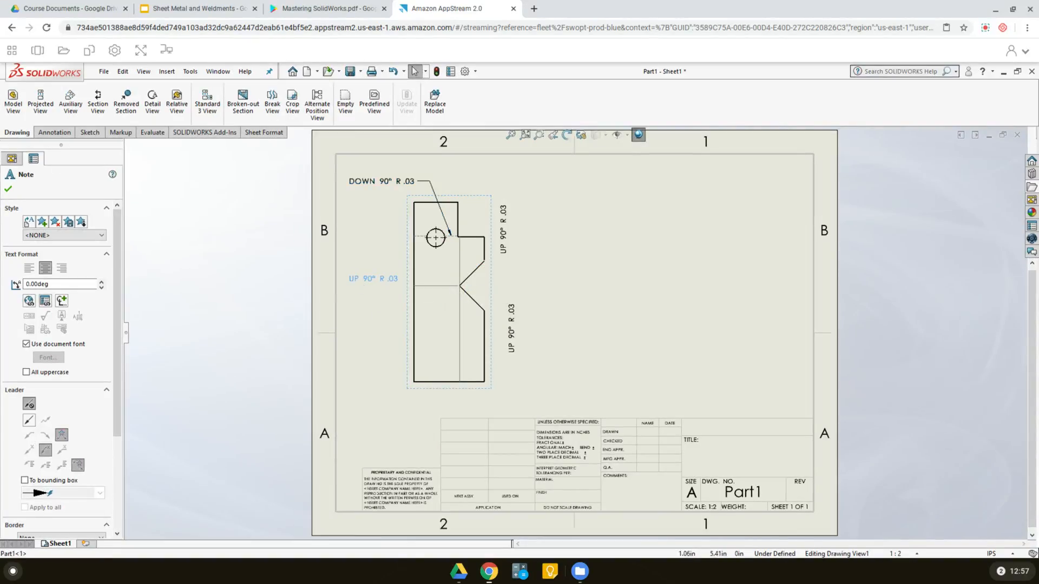
{"action": "left_click", "coordinate": [29, 421]}
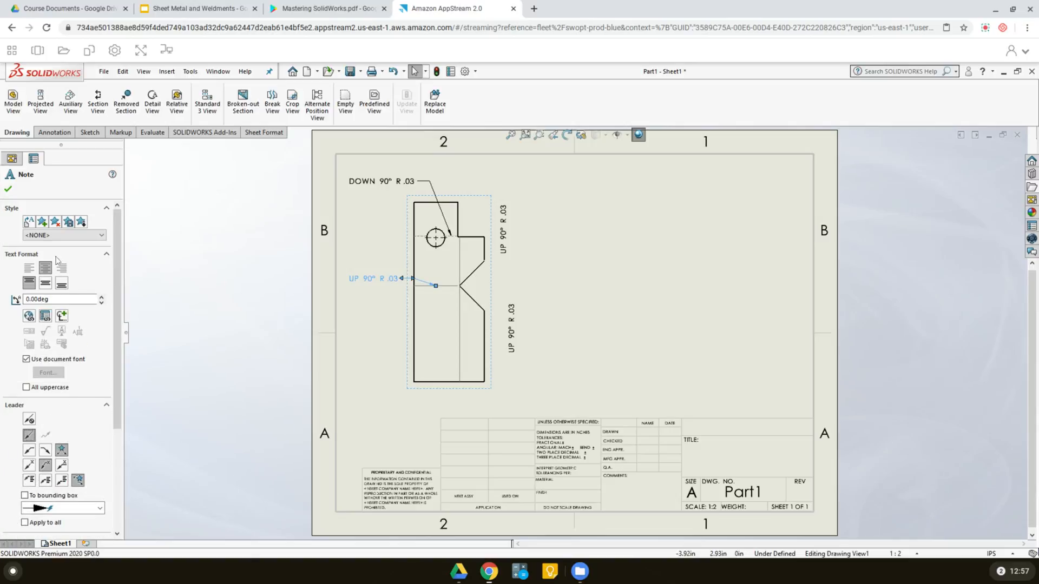
{"action": "left_click", "coordinate": [9, 189]}
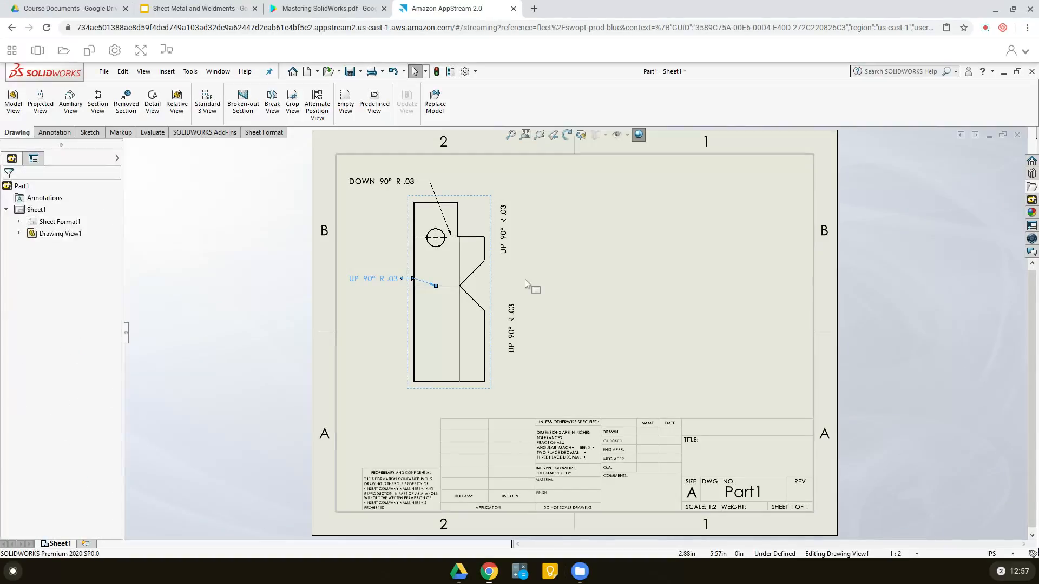
Add leaders to the two vertical UP 90° R .03 notes beside the flat pattern
{"action": "left_click", "coordinate": [502, 242]}
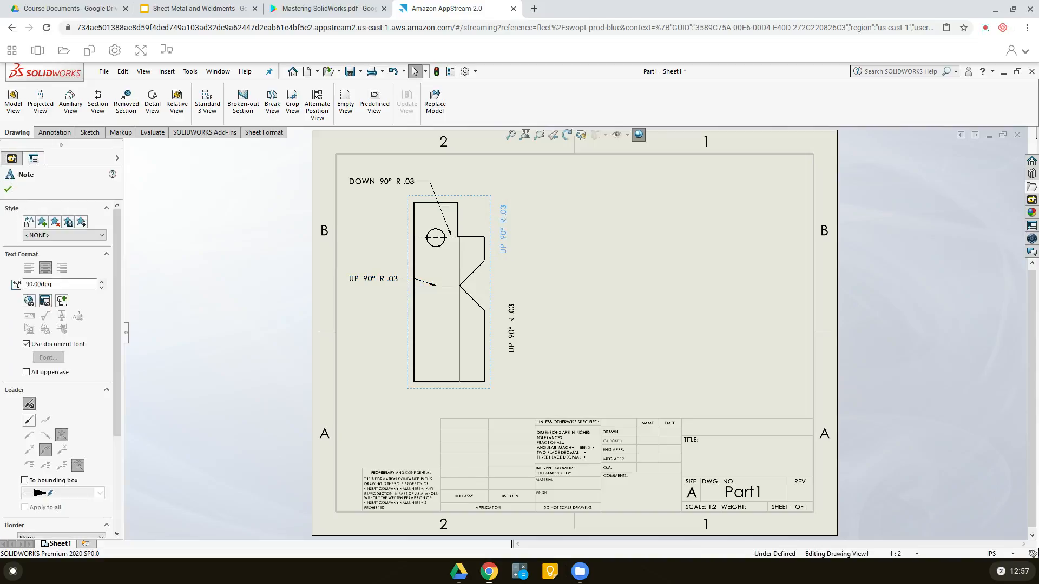
{"action": "left_click", "coordinate": [30, 421]}
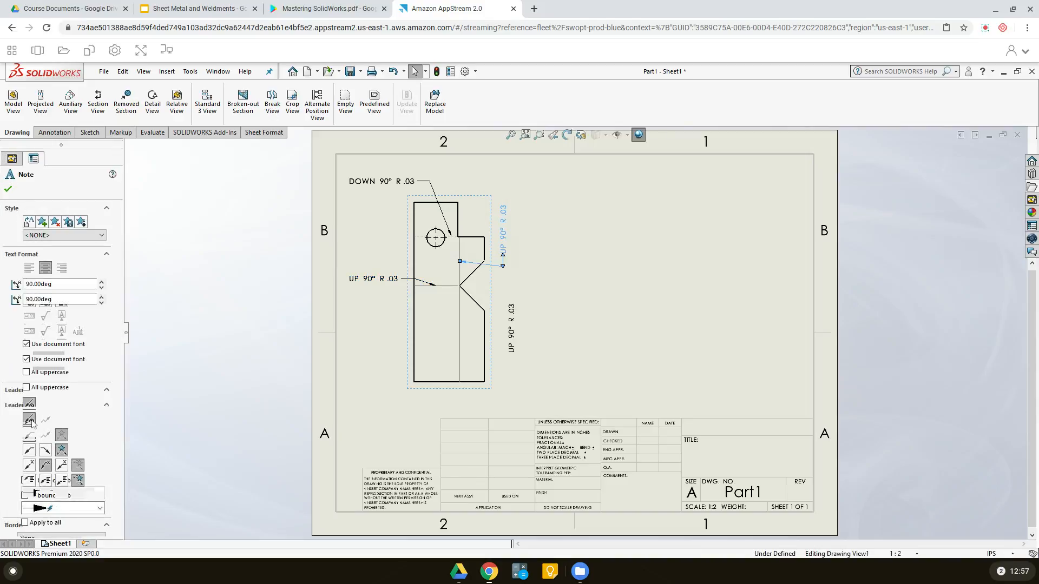
{"action": "left_click", "coordinate": [8, 189]}
{"action": "left_click", "coordinate": [511, 330]}
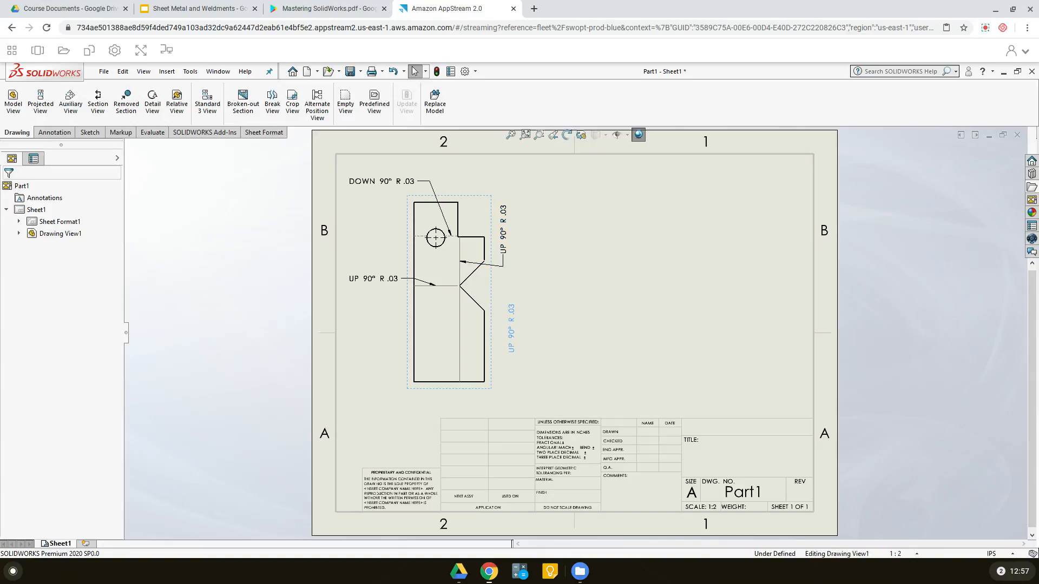
{"action": "left_click", "coordinate": [30, 421]}
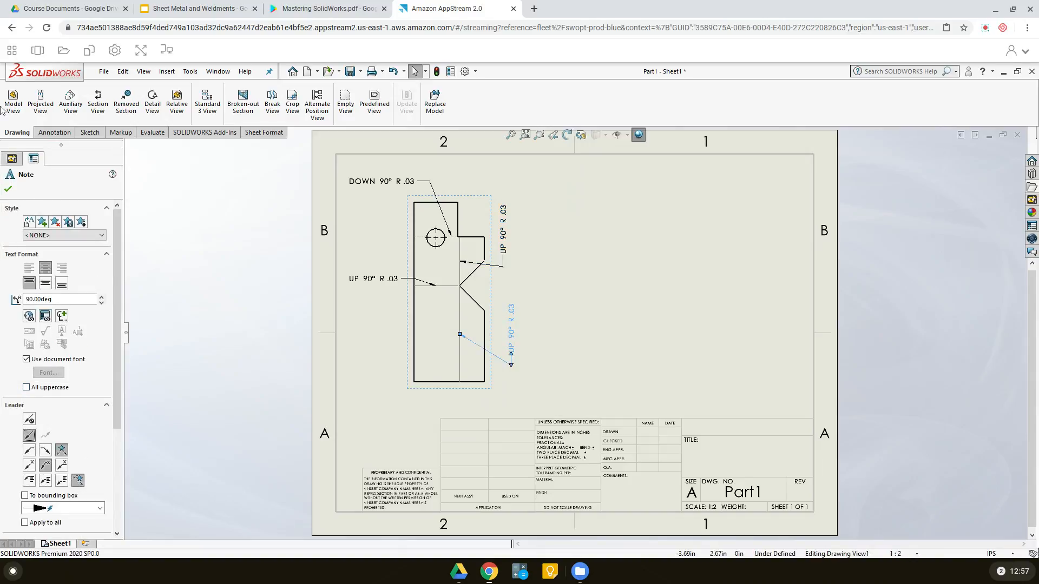
{"action": "left_click", "coordinate": [8, 189]}
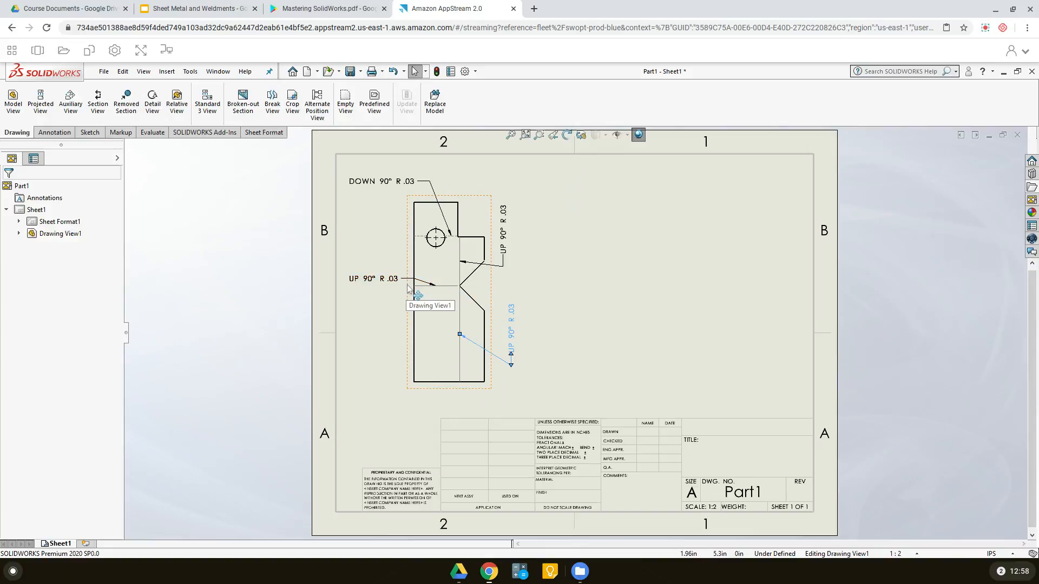
Change the leaders of the DOWN 90° R .03 note and the horizontal UP 90° R .03 note to the underlined style
{"action": "left_click", "coordinate": [394, 188]}
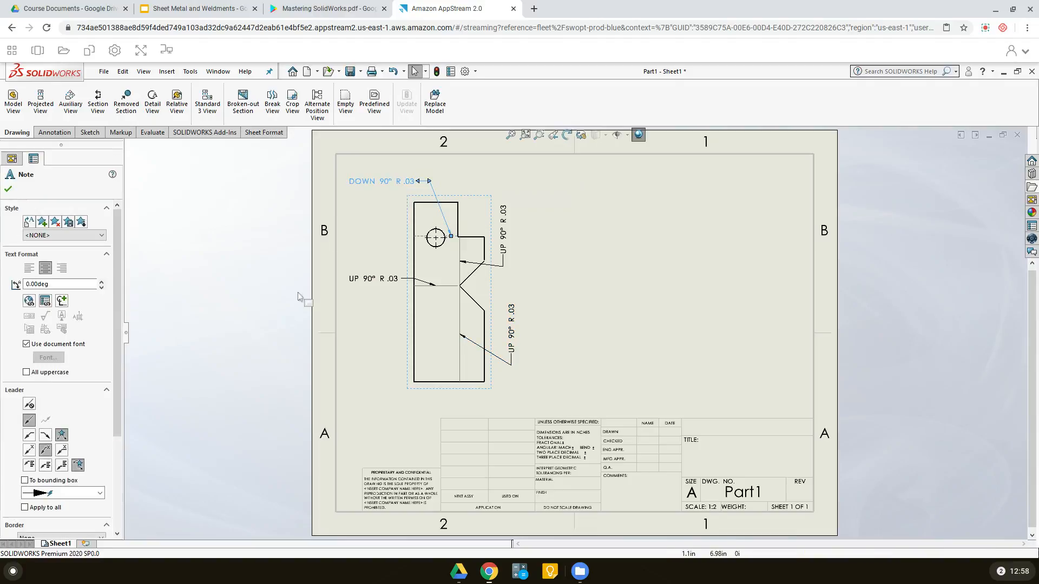
{"action": "left_click", "coordinate": [62, 453]}
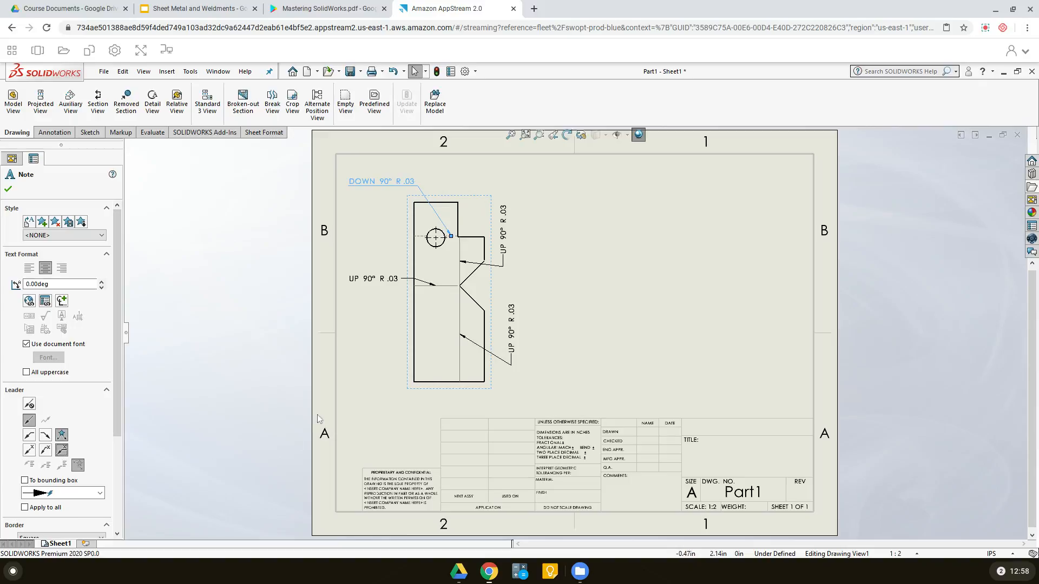
{"action": "left_click", "coordinate": [378, 285]}
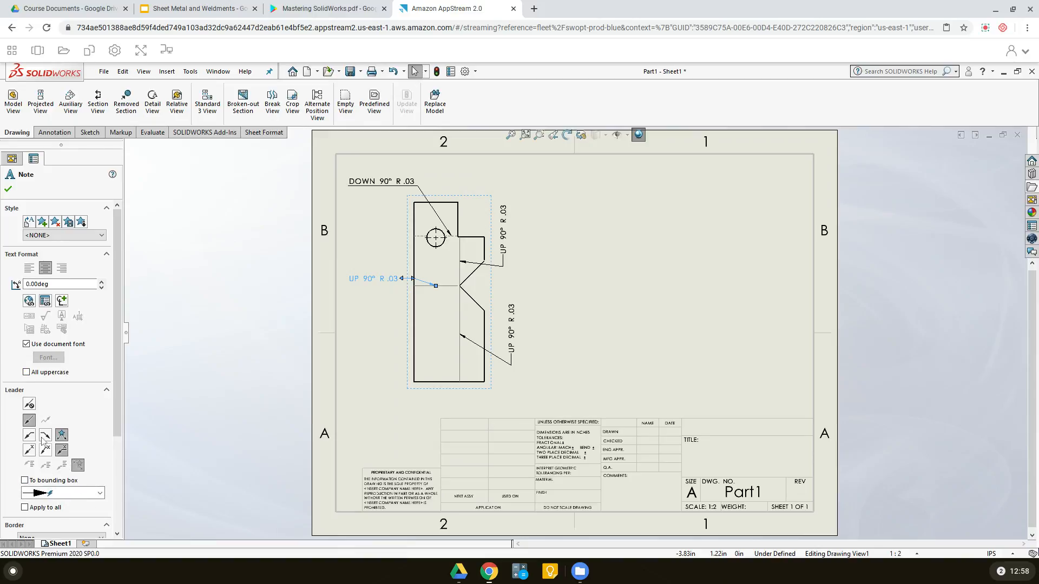
{"action": "left_click", "coordinate": [7, 189]}
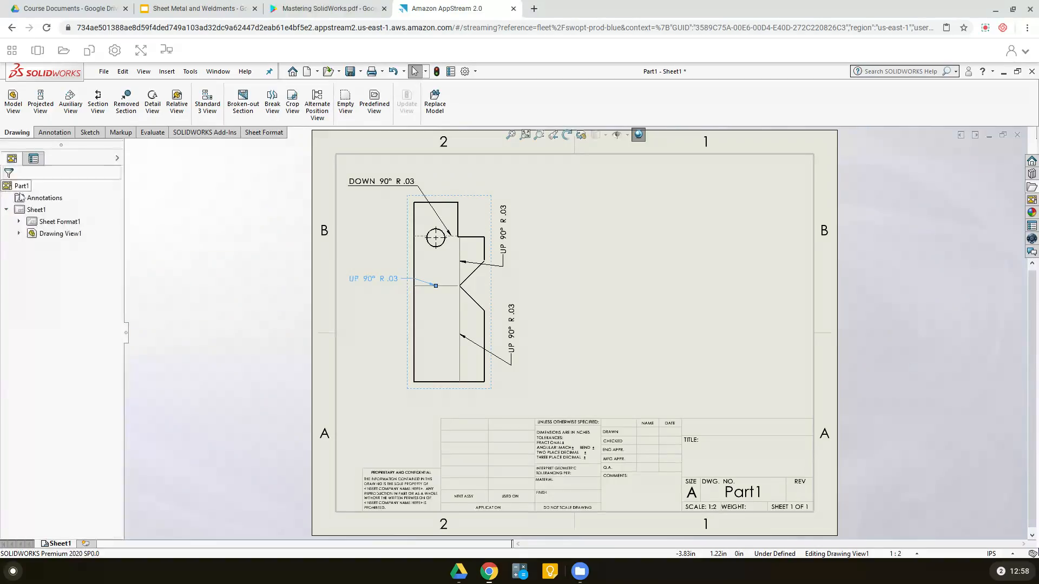
{"action": "left_click", "coordinate": [367, 280]}
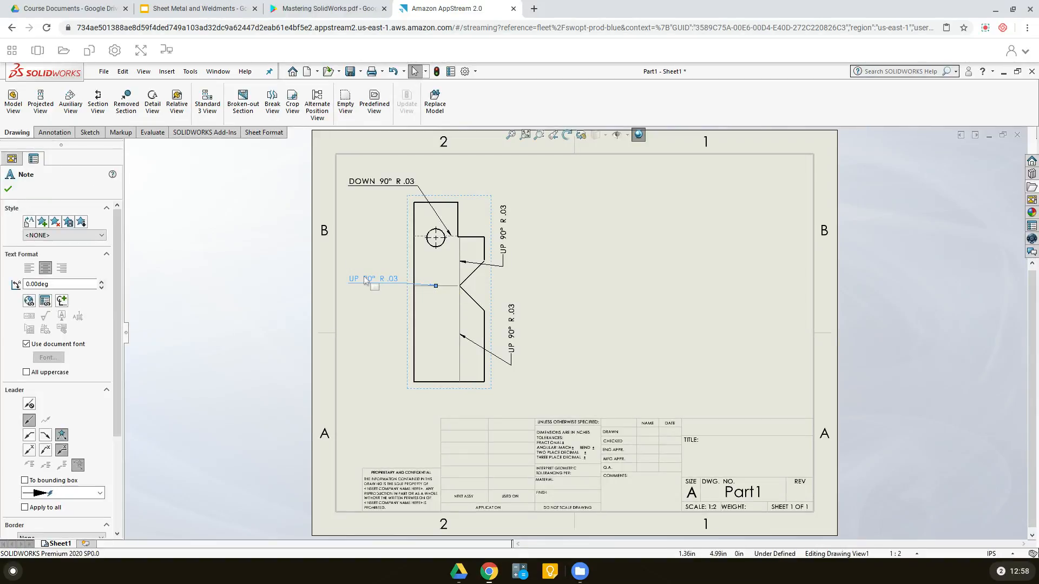
Raise the horizontal UP 90° R .03 note beside the flat pattern and change the upper vertical note's leader to the underlined style
{"action": "left_click_drag", "start_coordinate": [367, 280], "coordinate": [363, 252]}
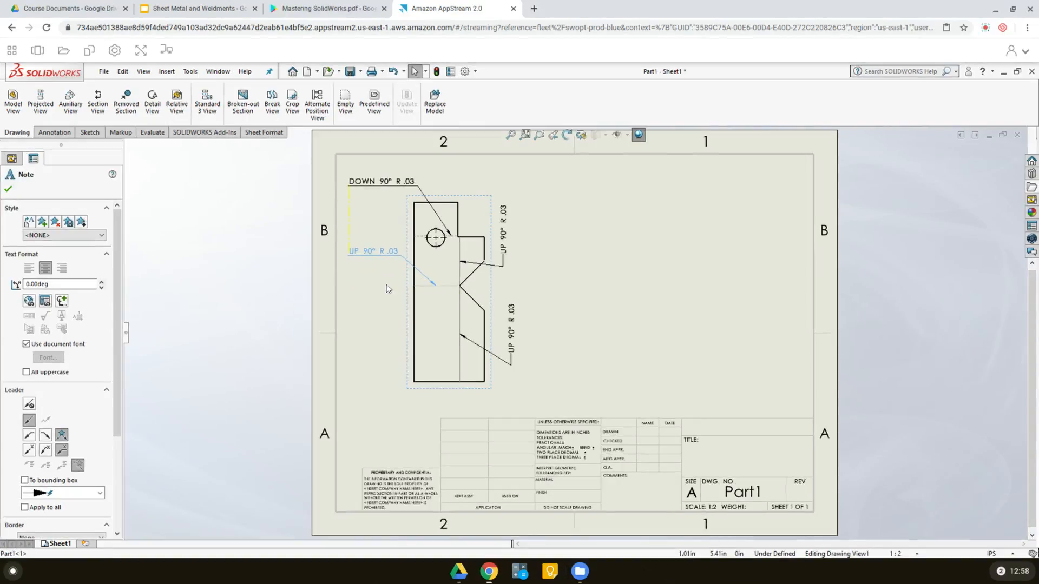
{"action": "left_click", "coordinate": [575, 339]}
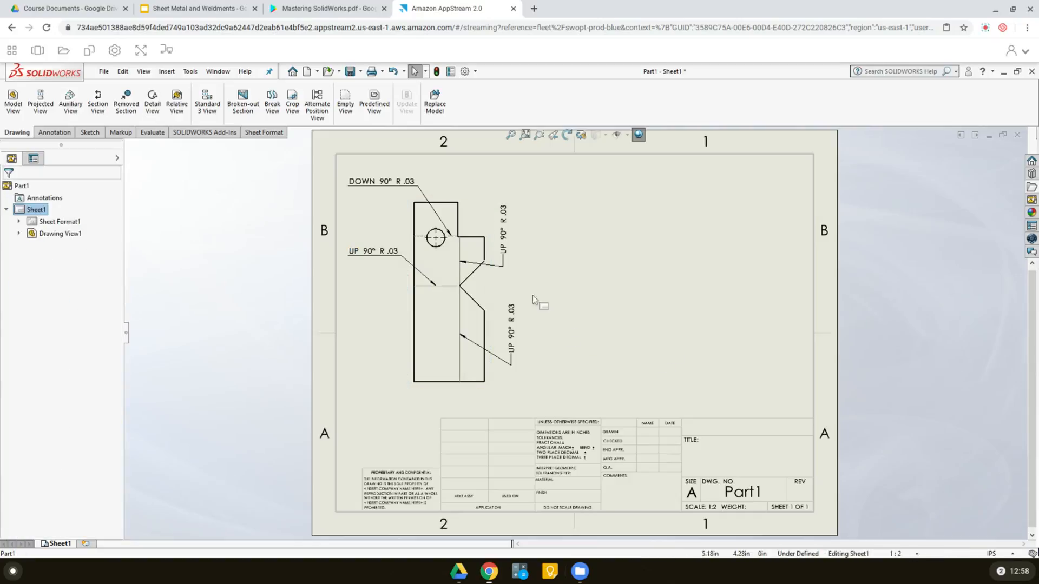
{"action": "left_click", "coordinate": [505, 238]}
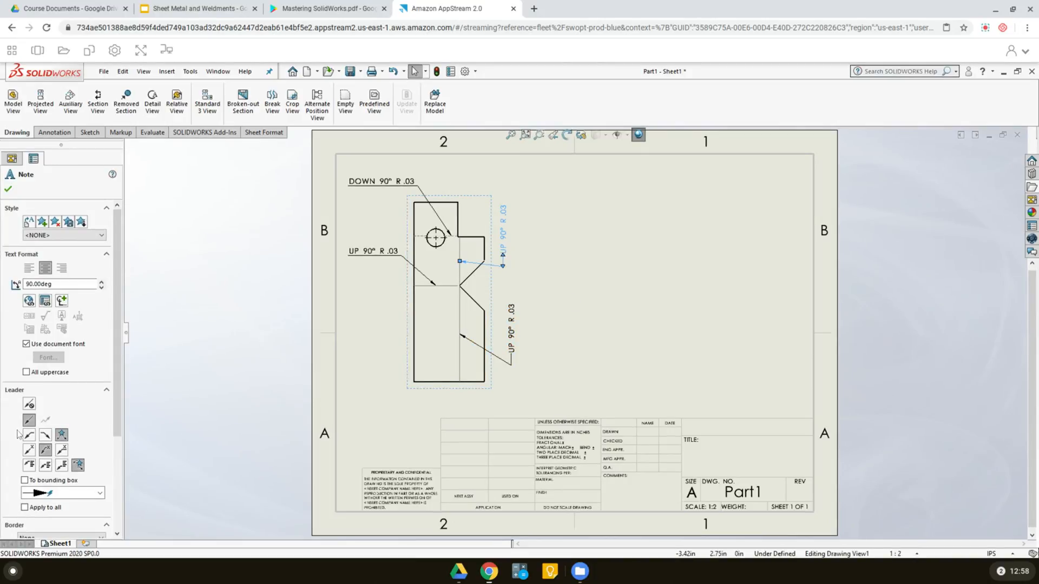
{"action": "left_click", "coordinate": [61, 451]}
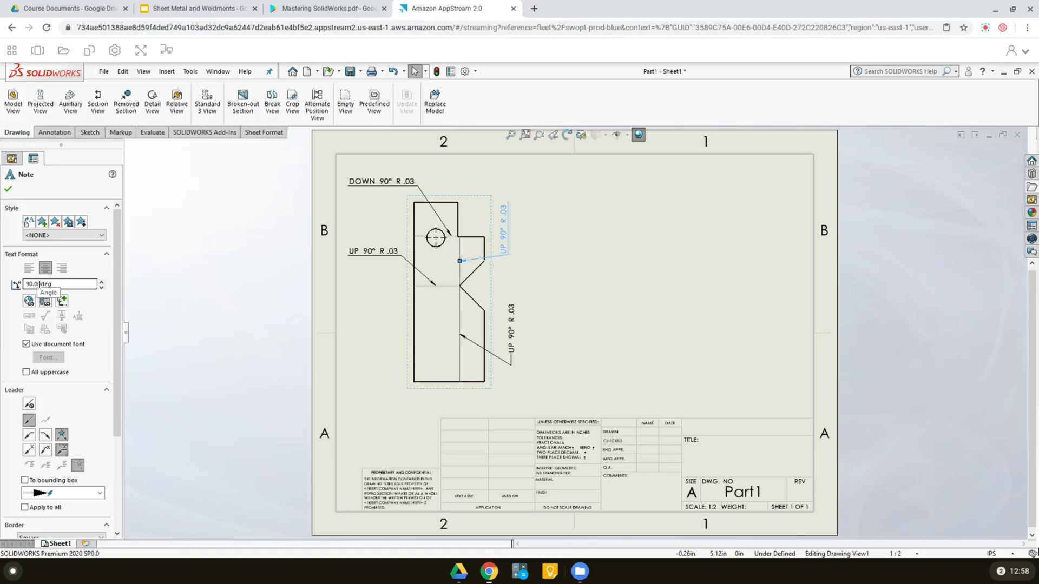
Set the upper vertical UP 90° R .03 note's angle to 0° and move it above the view, level with the DOWN note
{"action": "left_click_drag", "start_coordinate": [61, 283], "coordinate": [25, 284]}
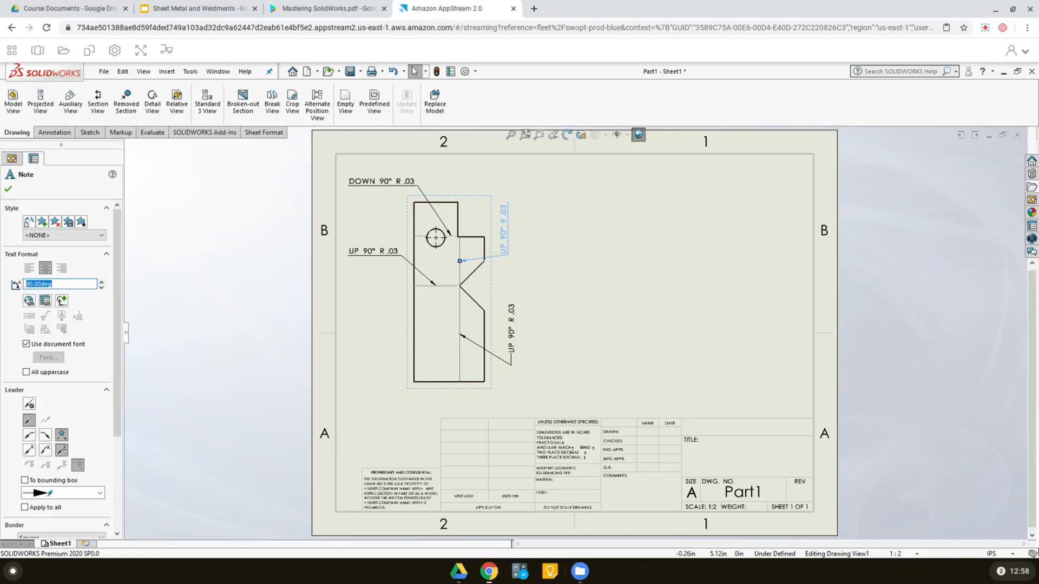
{"action": "type", "text": "0"}
{"action": "key", "text": "Return"}
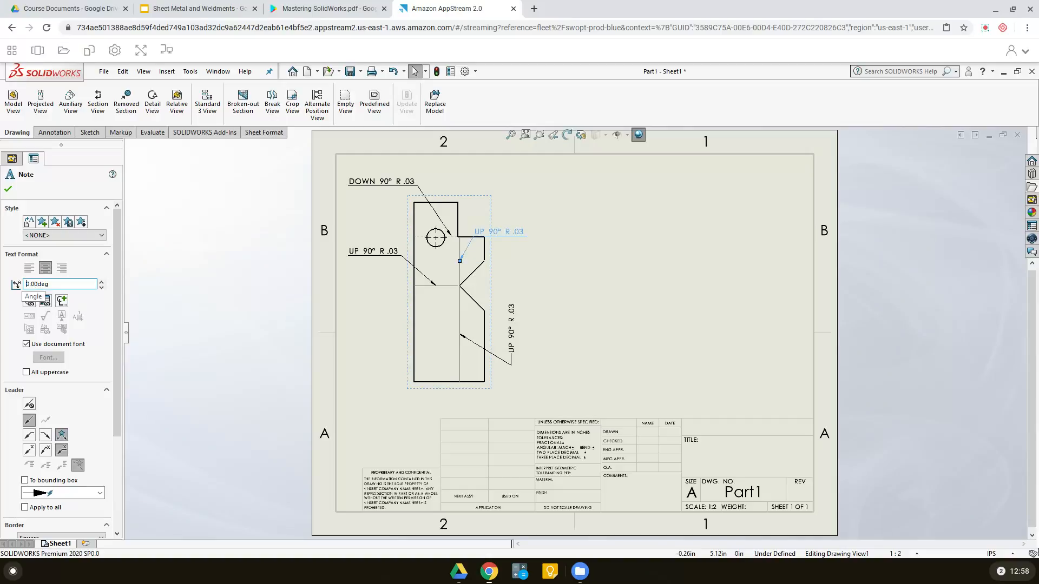
{"action": "left_click_drag", "start_coordinate": [487, 233], "coordinate": [501, 183]}
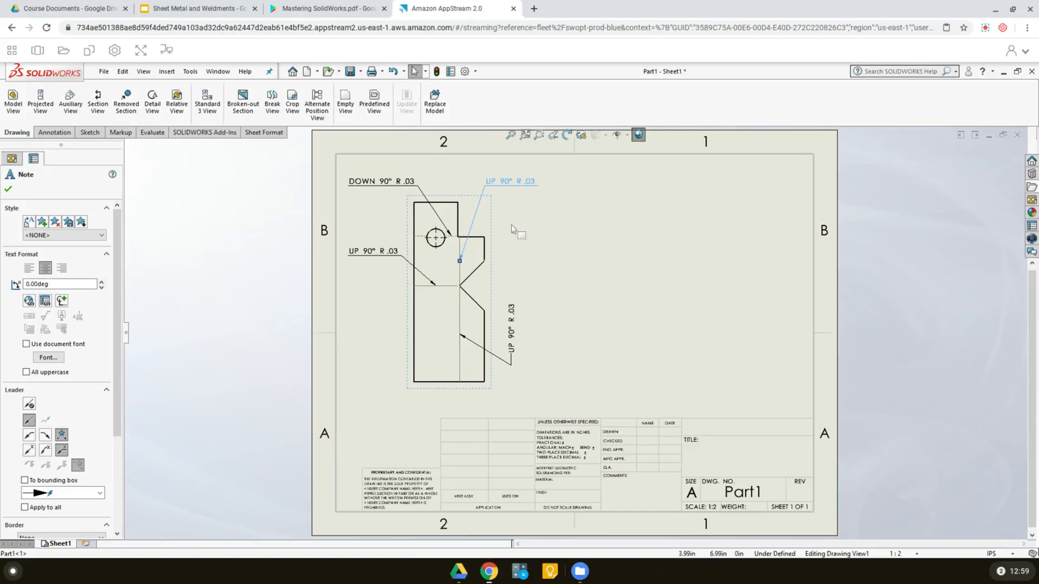
Move the remaining vertical UP 90° R .03 note up beside the flat pattern's notch and set its angle to 0°
{"action": "left_click", "coordinate": [512, 347]}
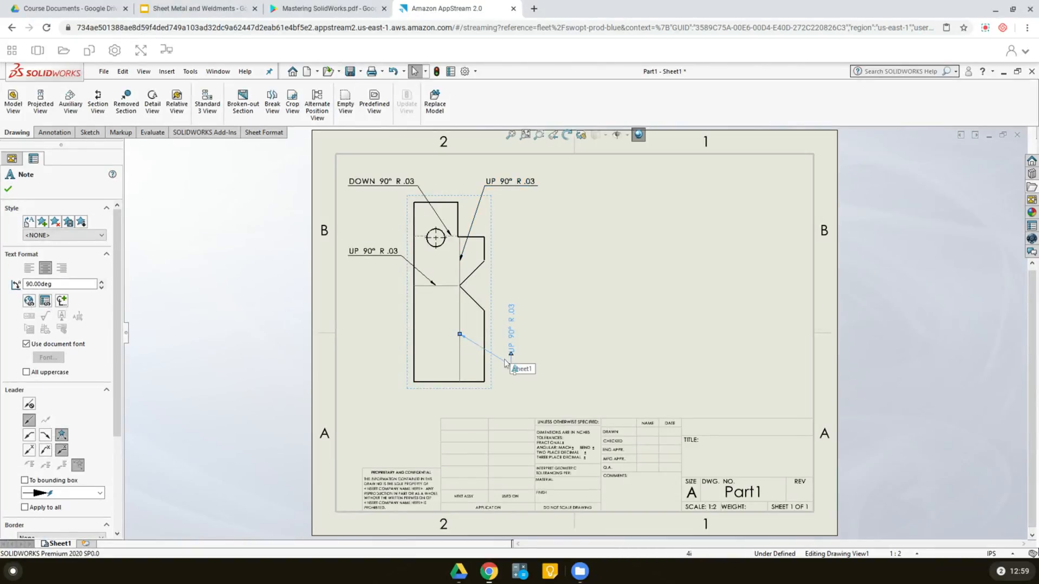
{"action": "left_click", "coordinate": [9, 189]}
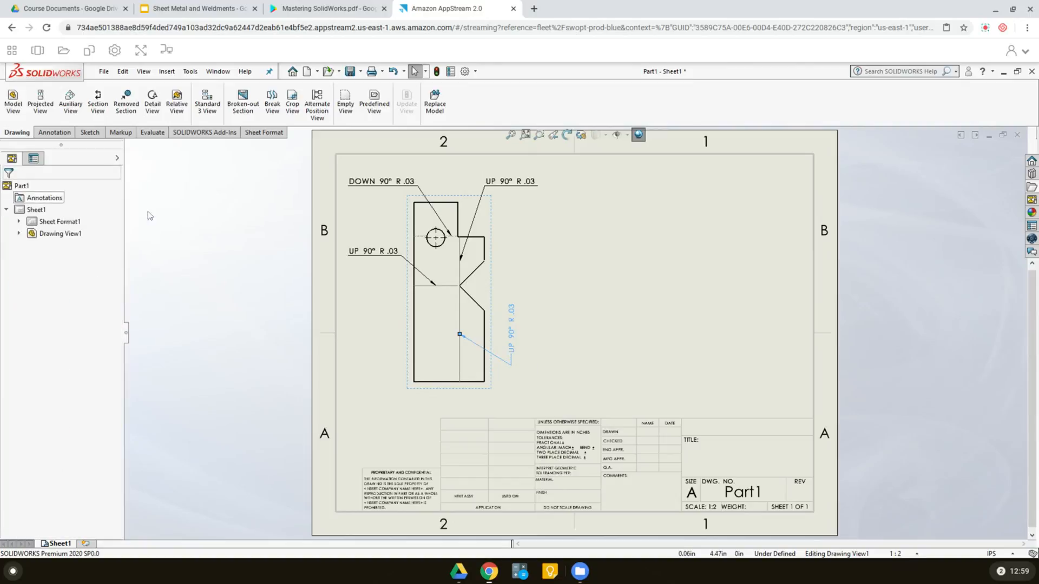
{"action": "left_click_drag", "start_coordinate": [506, 349], "coordinate": [514, 287]}
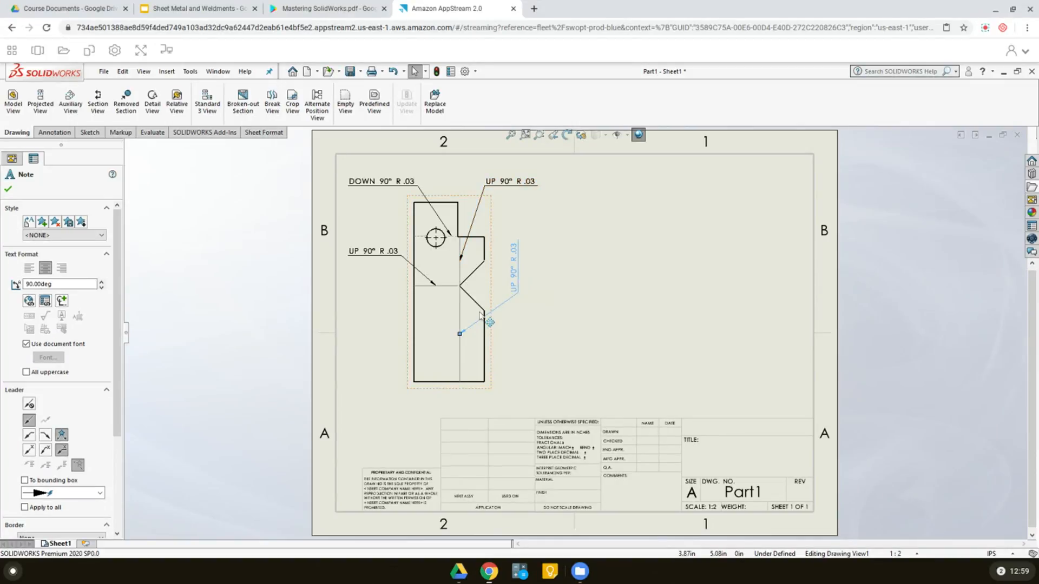
{"action": "left_click_drag", "start_coordinate": [75, 285], "coordinate": [10, 284]}
{"action": "type", "text": "0"}
{"action": "key", "text": "Return"}
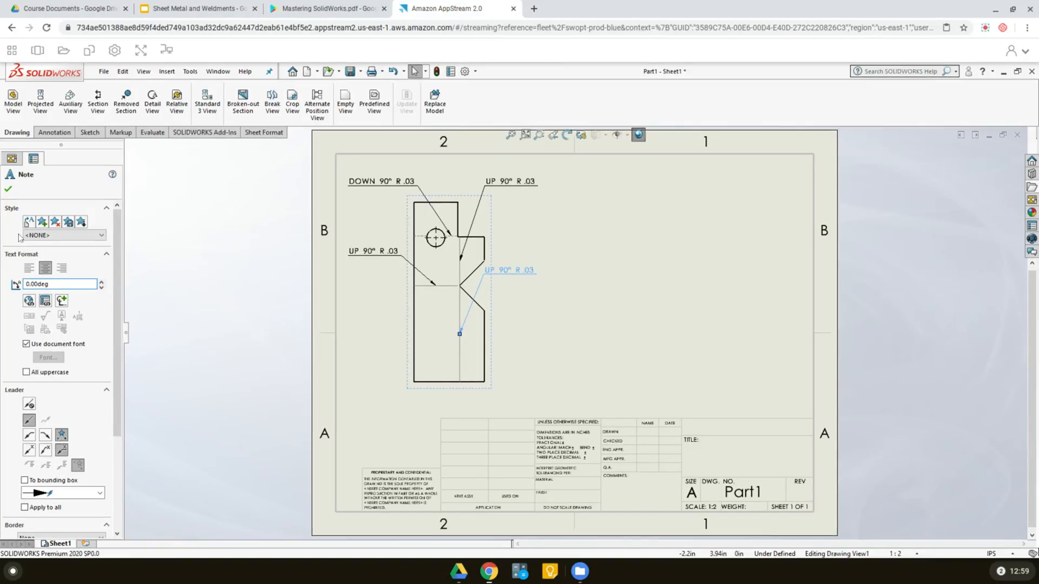
{"action": "left_click", "coordinate": [7, 188]}
{"action": "left_click_drag", "start_coordinate": [508, 276], "coordinate": [520, 277]}
{"action": "left_click", "coordinate": [559, 349]}
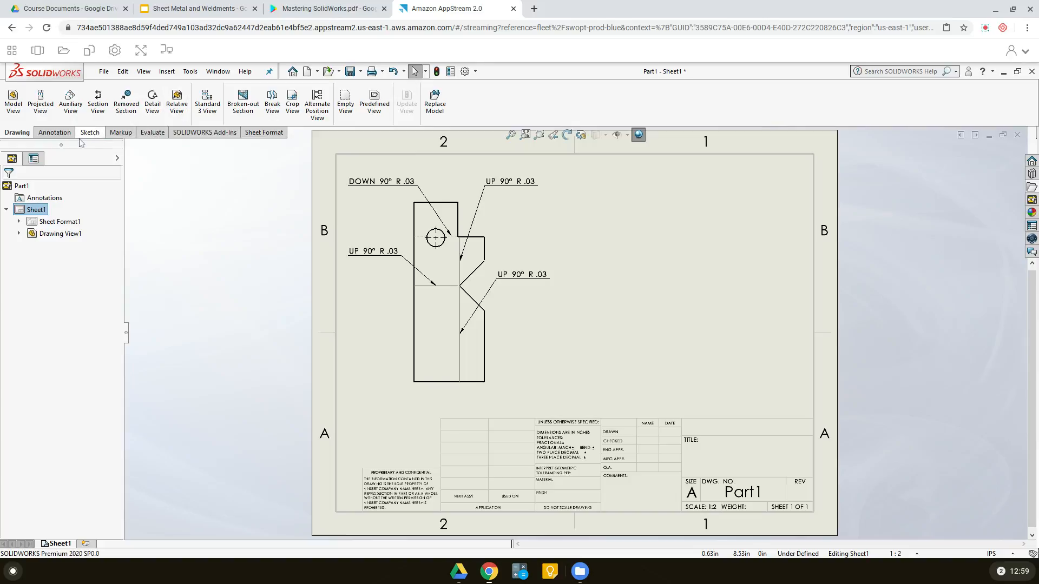
Create a text note reading "Flat Pattern View" below the flat pattern
{"action": "left_click", "coordinate": [60, 134]}
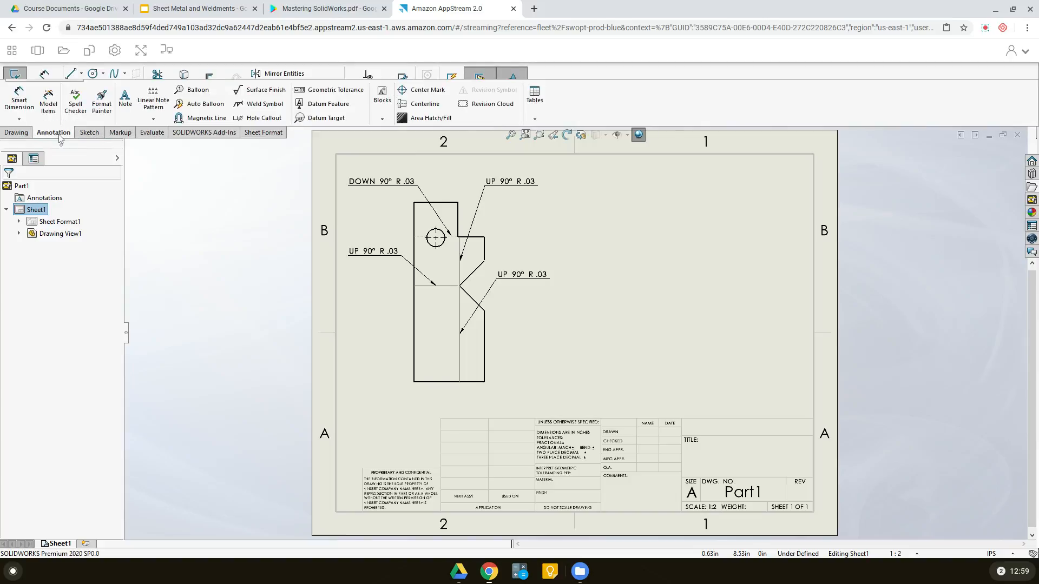
{"action": "left_click", "coordinate": [125, 97]}
{"action": "left_click", "coordinate": [425, 401]}
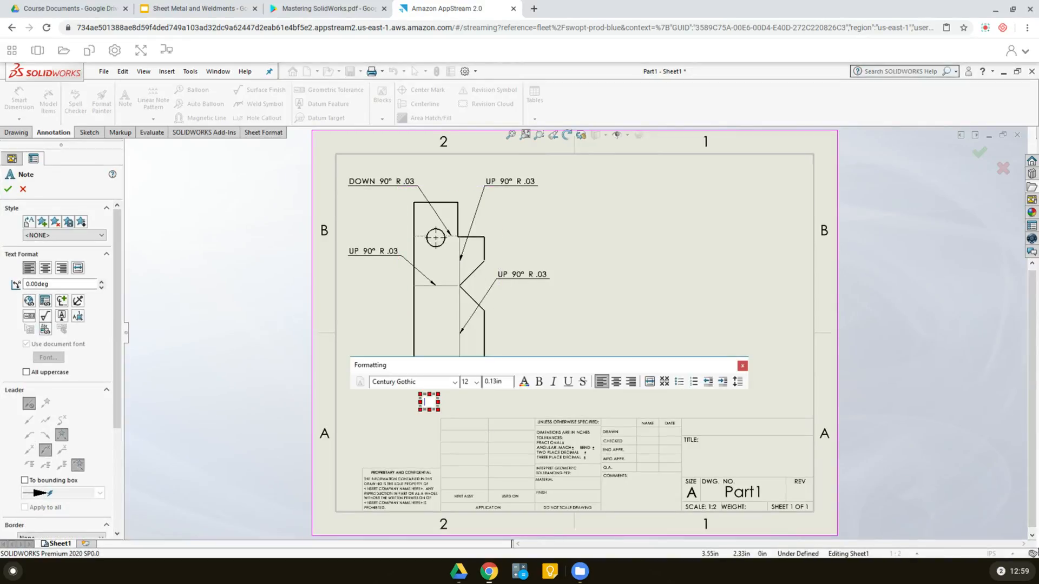
{"action": "type", "text": "Flat Pi"}
{"action": "type", "text": "ttern View"}
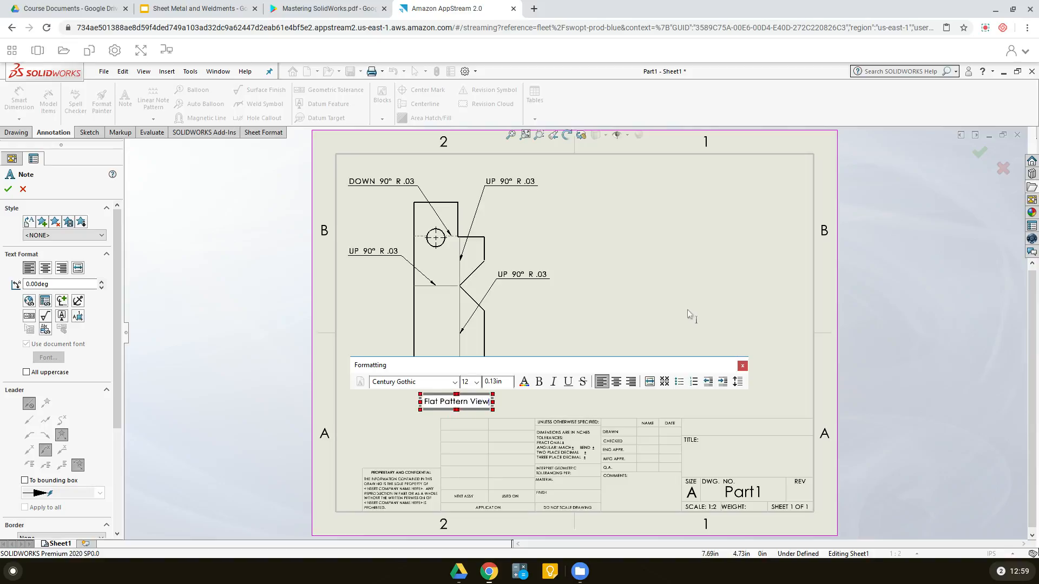
{"action": "left_click", "coordinate": [614, 318]}
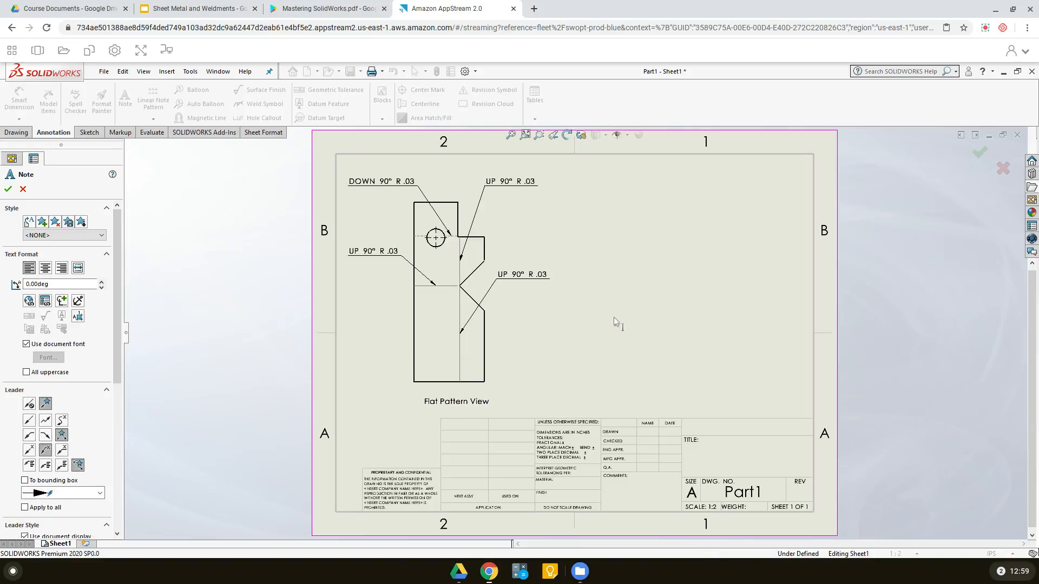
{"action": "left_click", "coordinate": [9, 190]}
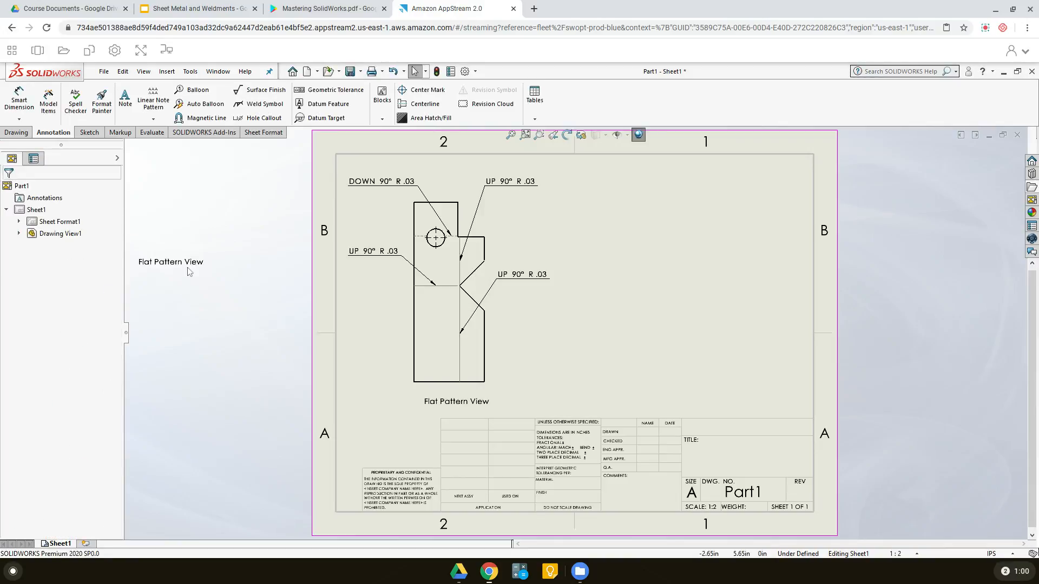
Undo the Flat Pattern View notes, including the stray copy outside the sheet, and the last bend note move
{"action": "left_click", "coordinate": [90, 50]}
{"action": "left_click", "coordinate": [85, 96]}
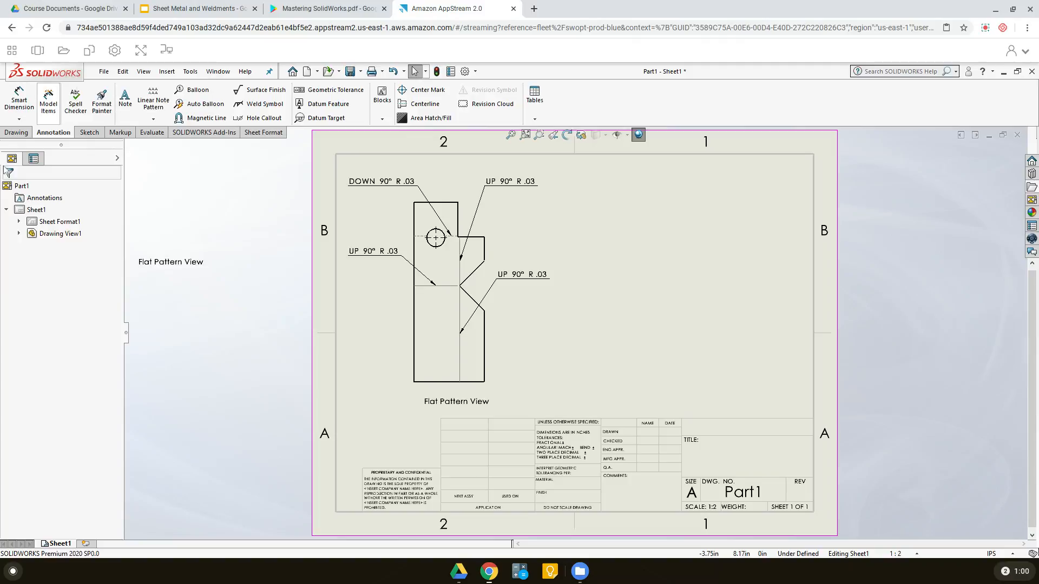
{"action": "left_click", "coordinate": [122, 74]}
{"action": "left_click", "coordinate": [131, 88]}
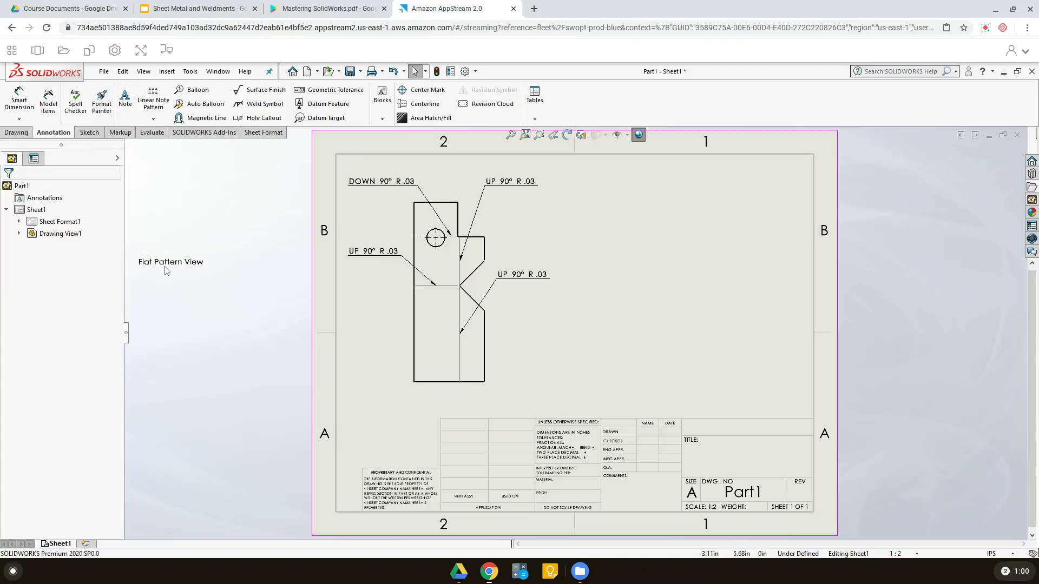
{"action": "left_click", "coordinate": [122, 72]}
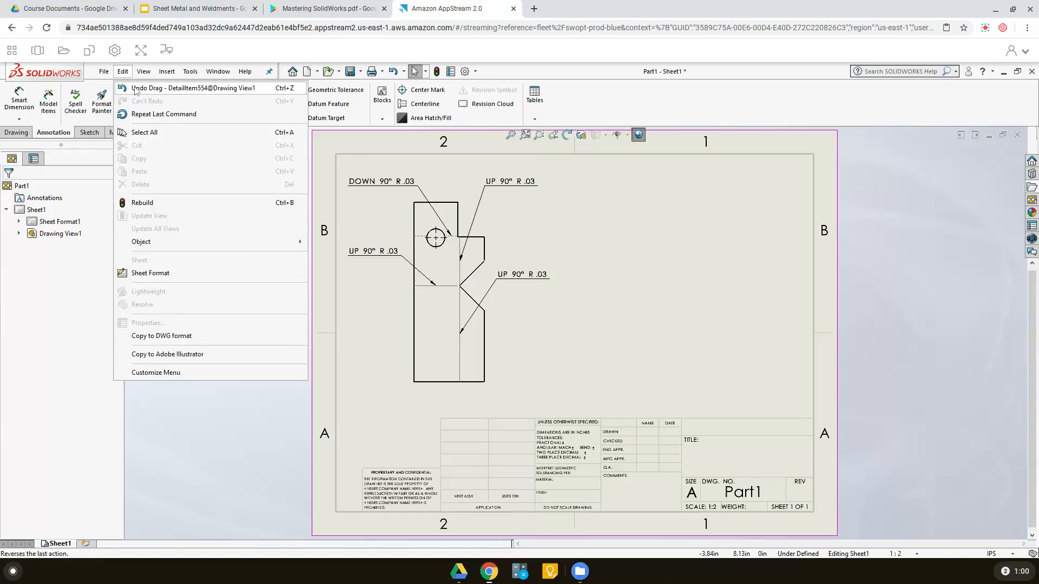
{"action": "left_click", "coordinate": [135, 89]}
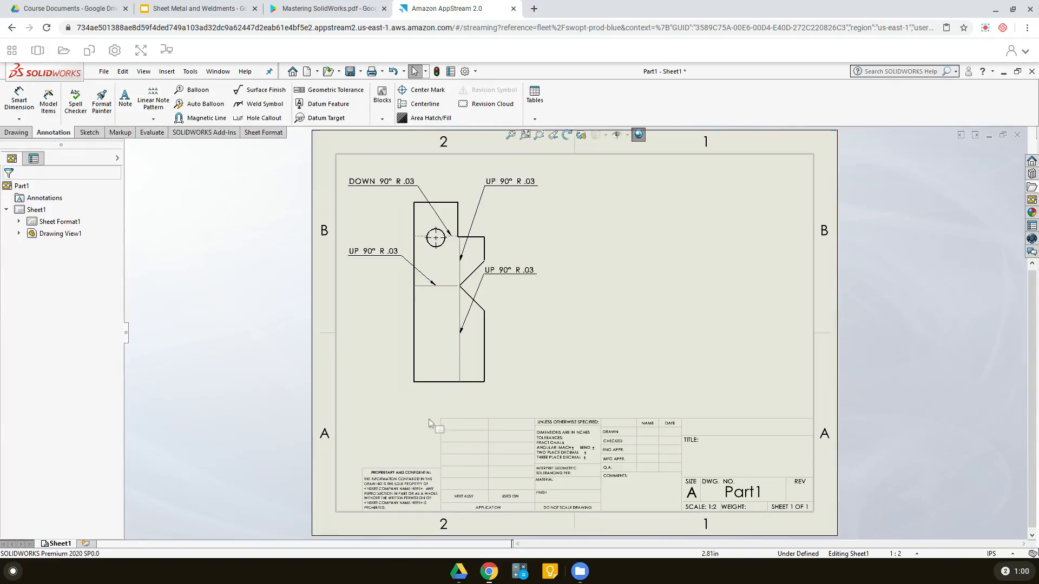
Add the label "Flat Pattern View" again as a note and center it beneath the flat pattern
{"action": "left_click", "coordinate": [125, 97]}
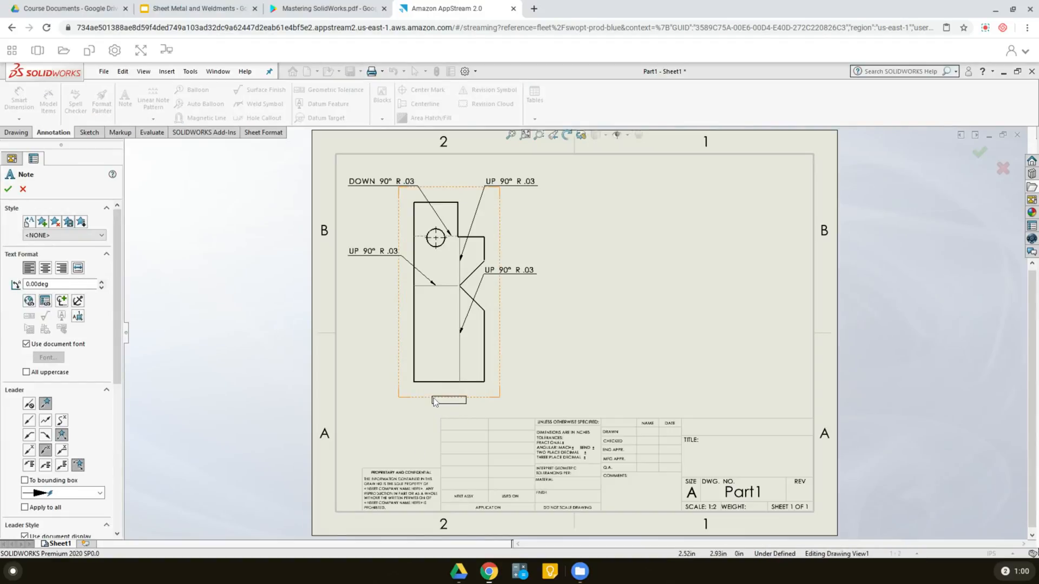
{"action": "left_click", "coordinate": [434, 398]}
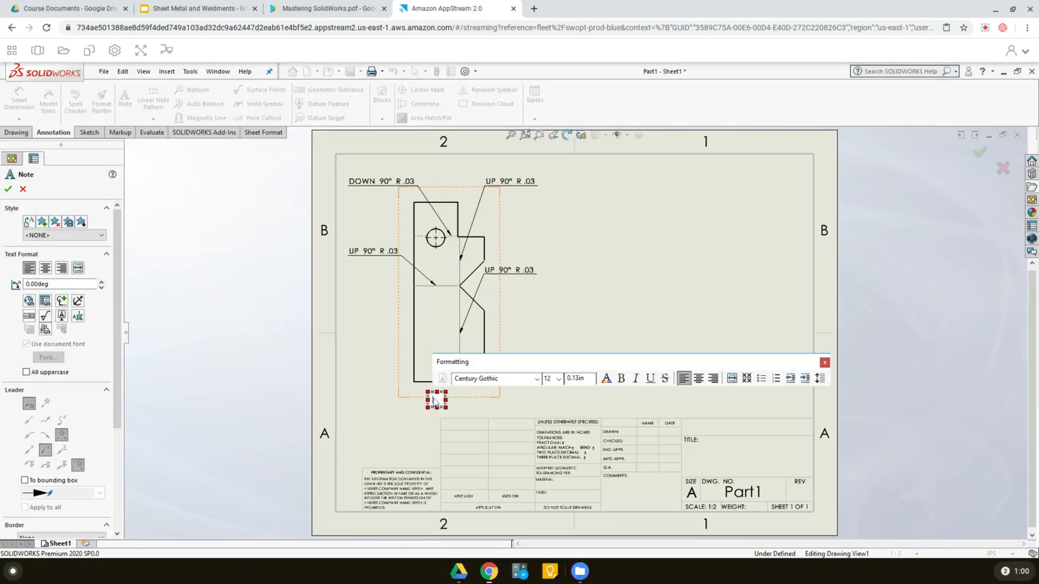
{"action": "type", "text": "Flat Piattern View"}
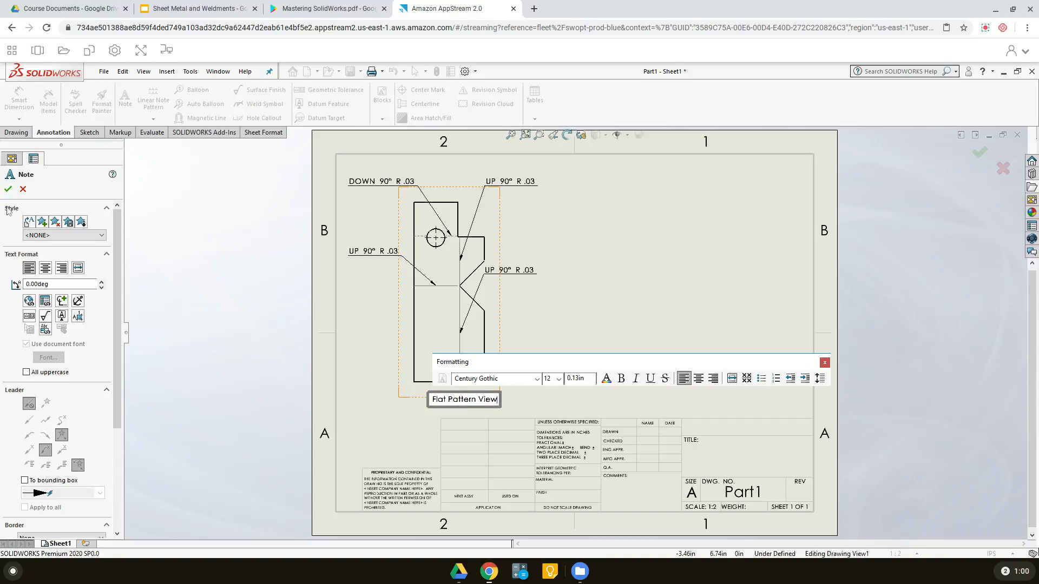
{"action": "left_click", "coordinate": [7, 190]}
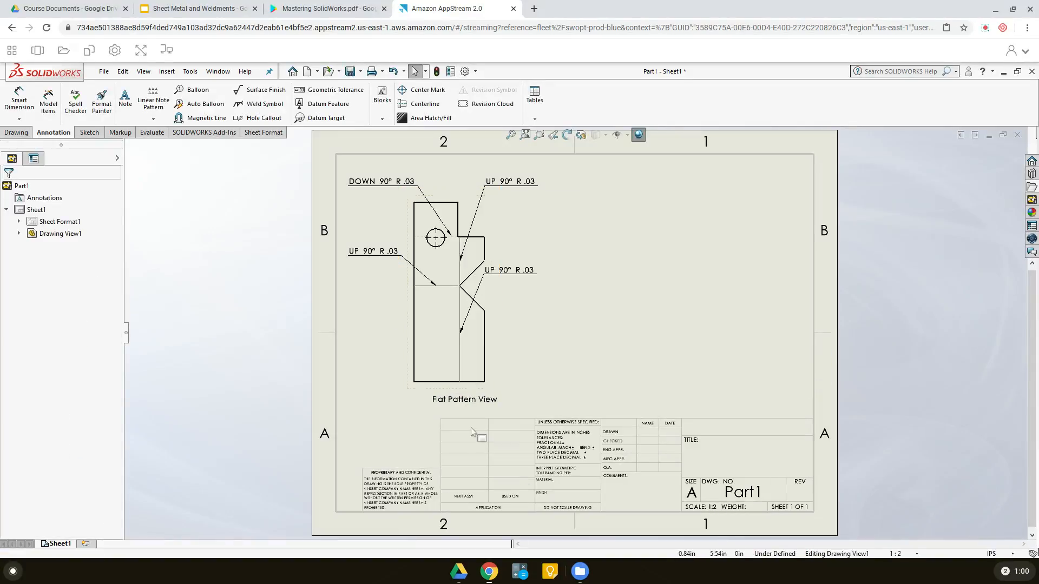
{"action": "left_click", "coordinate": [457, 400]}
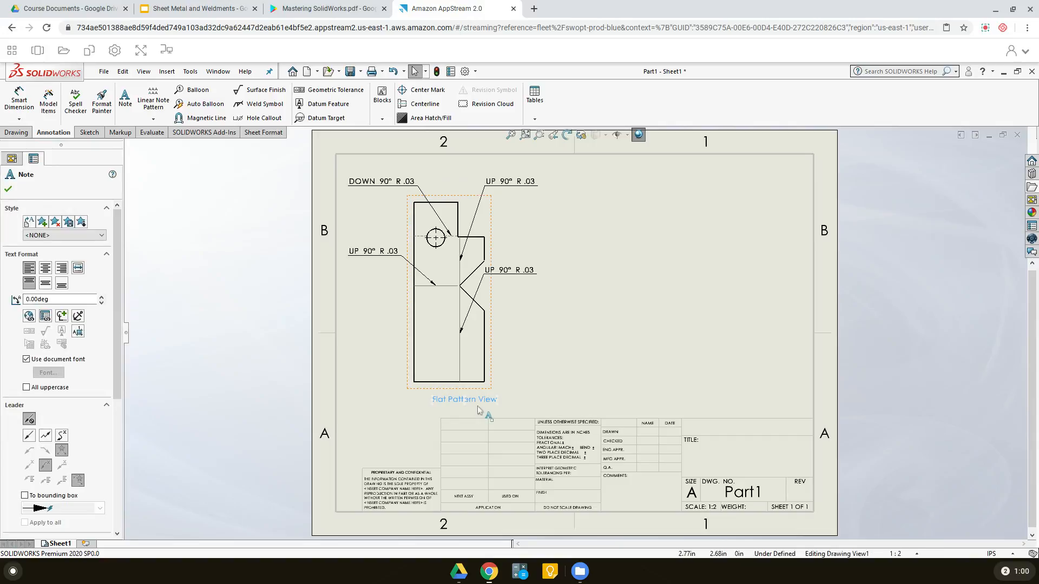
{"action": "left_click_drag", "start_coordinate": [447, 403], "coordinate": [432, 407]}
{"action": "left_click", "coordinate": [672, 330]}
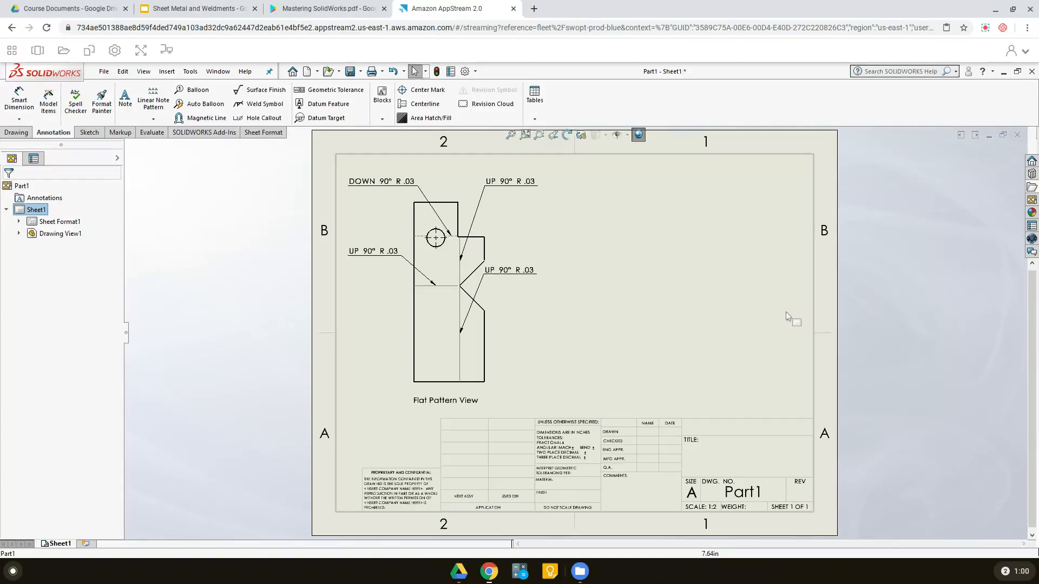
Insert front and isometric model views of Part1 in the Default configuration, with Create multiple views enabled
{"action": "left_click", "coordinate": [15, 132]}
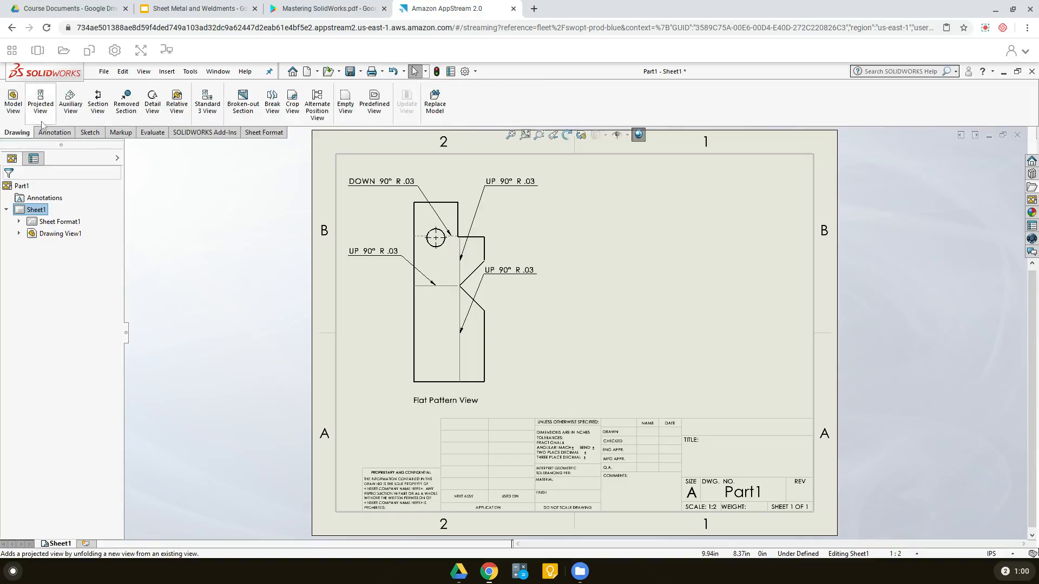
{"action": "left_click", "coordinate": [13, 108]}
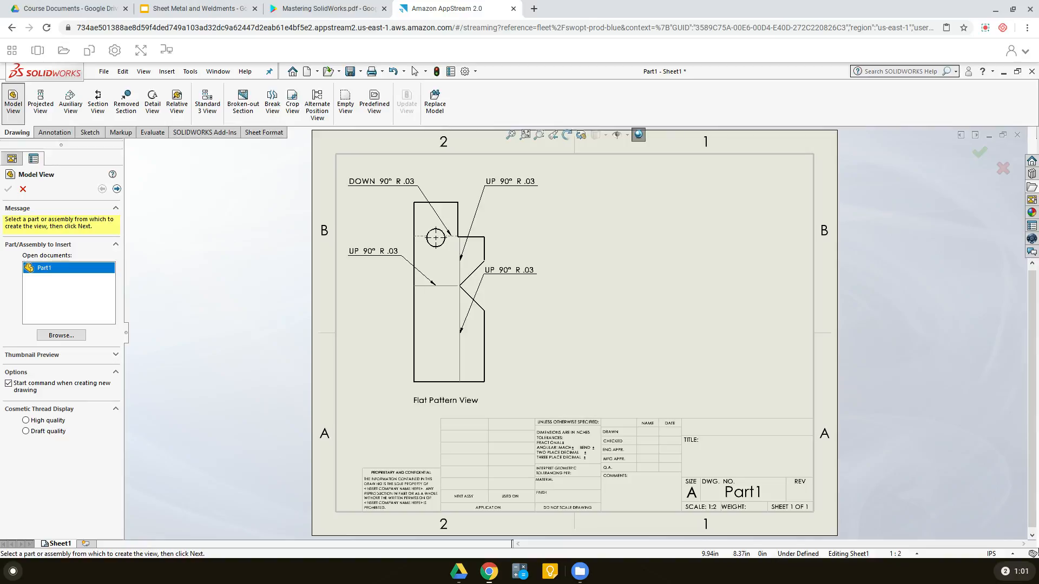
{"action": "double_click", "coordinate": [51, 273]}
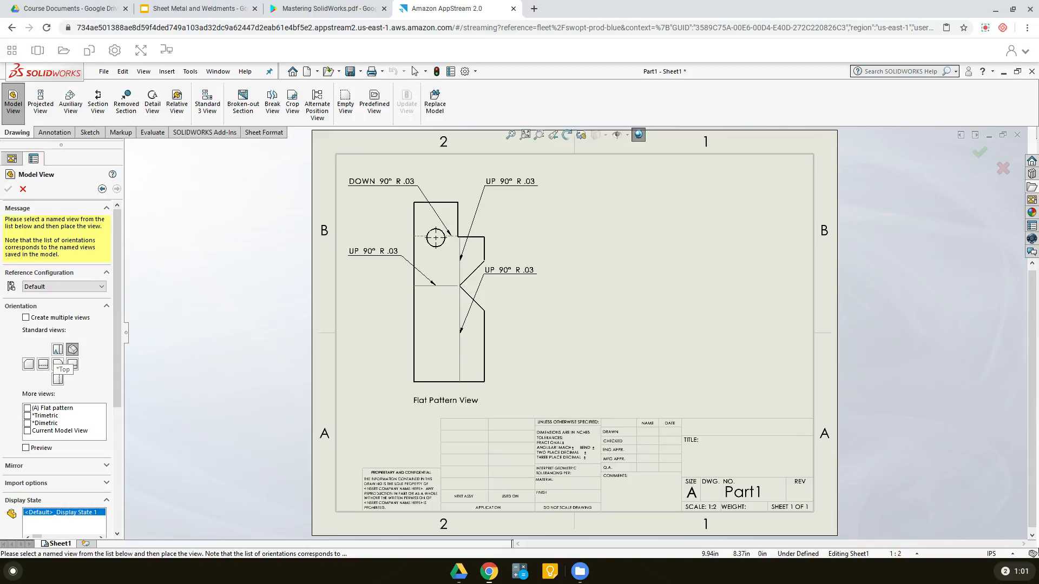
{"action": "left_click", "coordinate": [26, 318]}
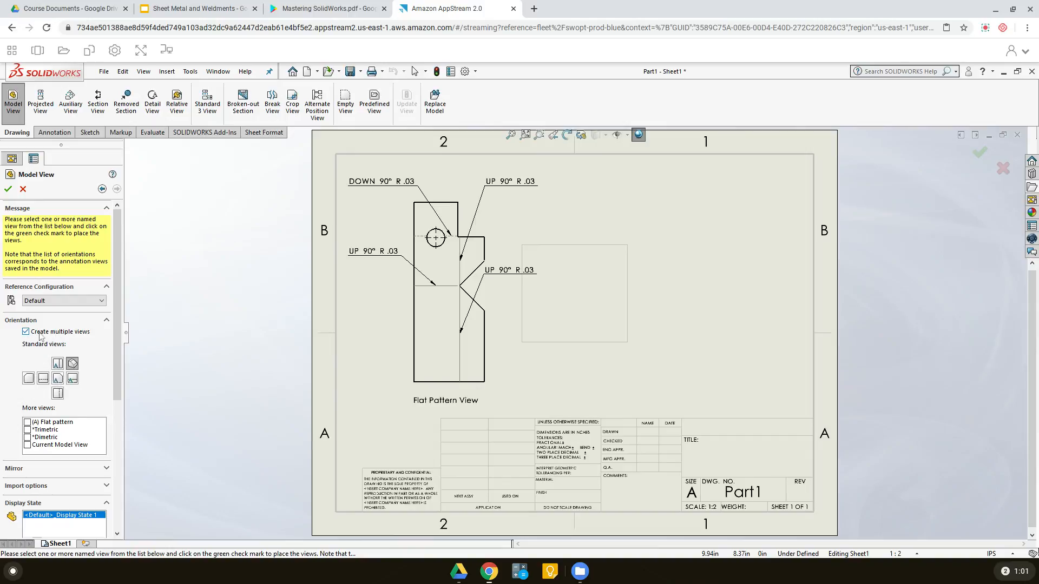
{"action": "left_click", "coordinate": [60, 382]}
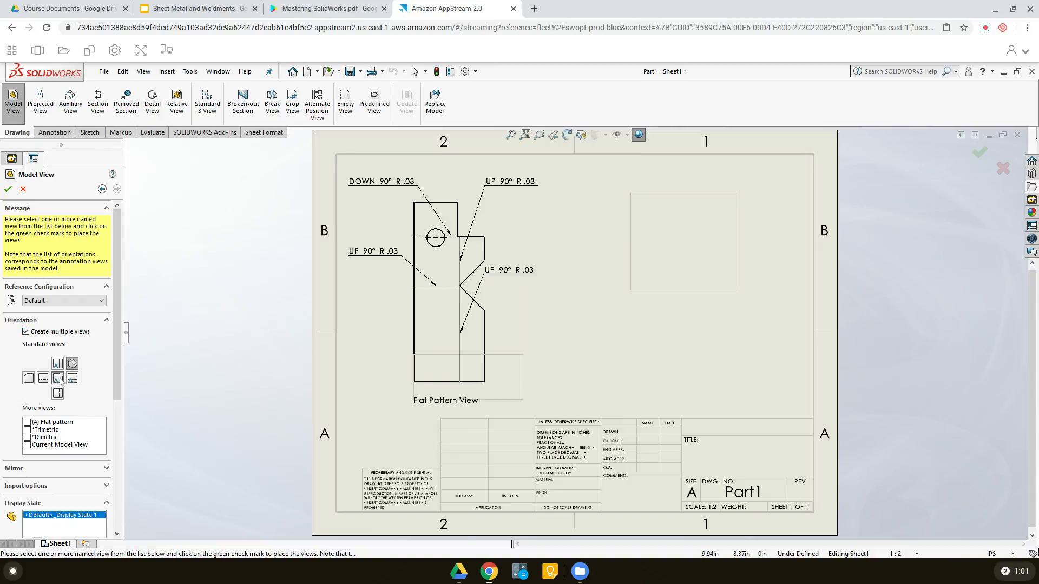
{"action": "left_click", "coordinate": [76, 364]}
{"action": "left_click", "coordinate": [8, 189]}
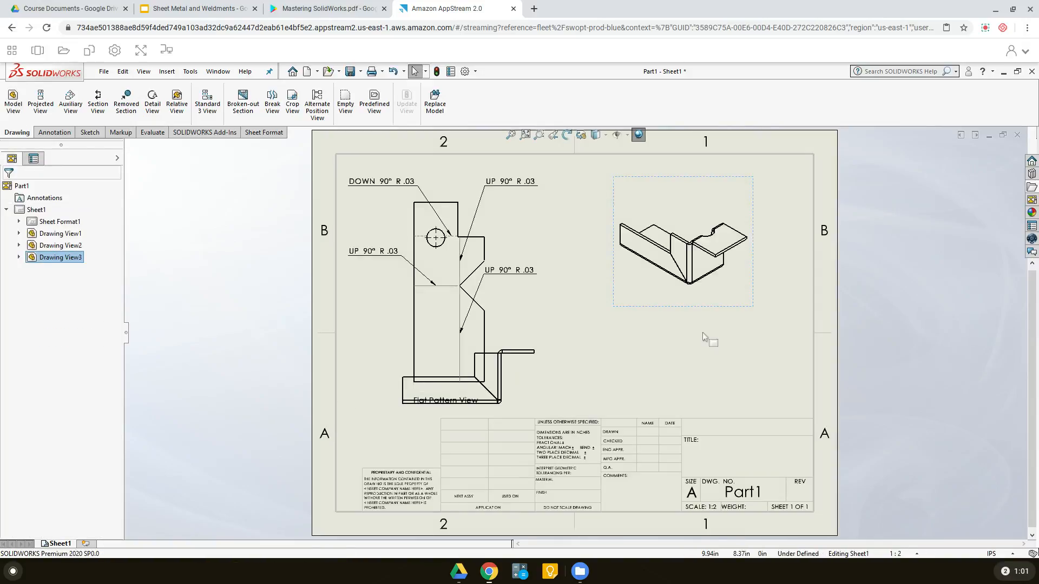
Move the front view off the flat pattern to the open area below the isometric view
{"action": "left_click_drag", "start_coordinate": [536, 376], "coordinate": [750, 377]}
{"action": "left_click", "coordinate": [531, 379]}
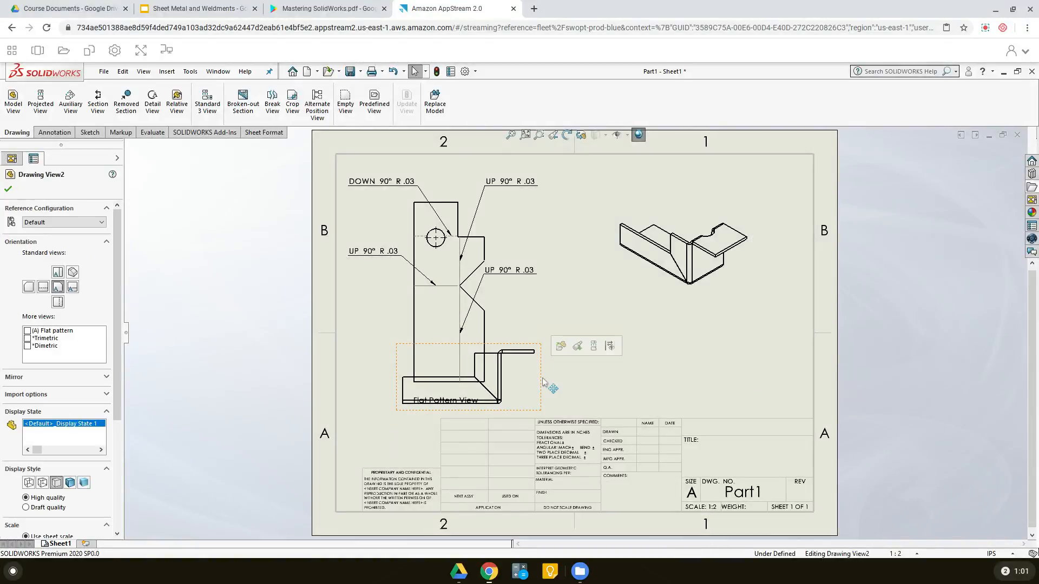
{"action": "left_click_drag", "start_coordinate": [541, 378], "coordinate": [758, 363]}
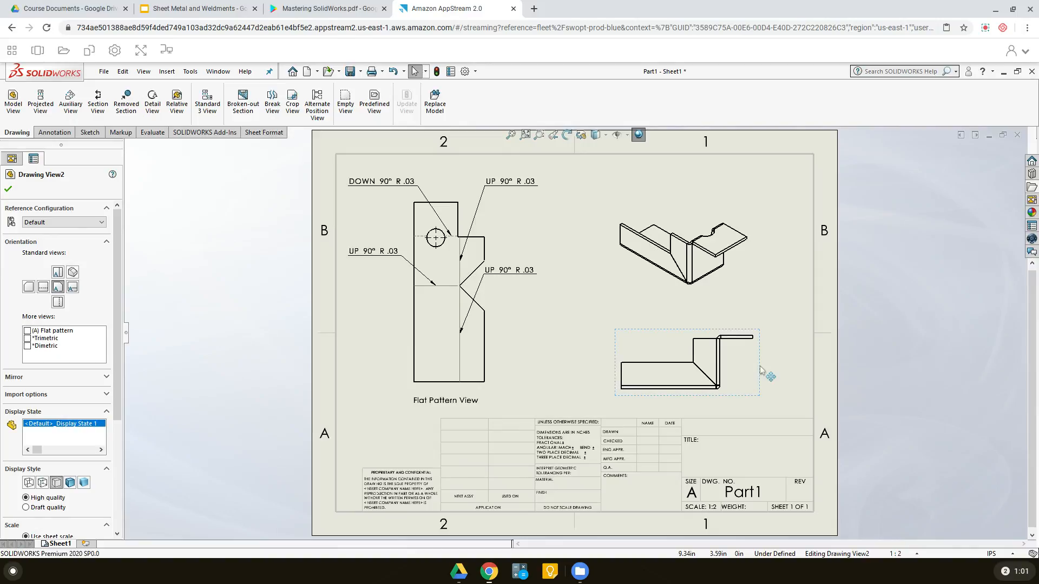
Move the isometric view closer to the sheet's upper outer corner and shift the front view slightly upward
{"action": "mouse_move", "coordinate": [705, 178]}
{"action": "left_mouse_down"}
{"action": "mouse_move", "coordinate": [743, 167]}
{"action": "mouse_move", "coordinate": [739, 151]}
{"action": "left_mouse_up"}
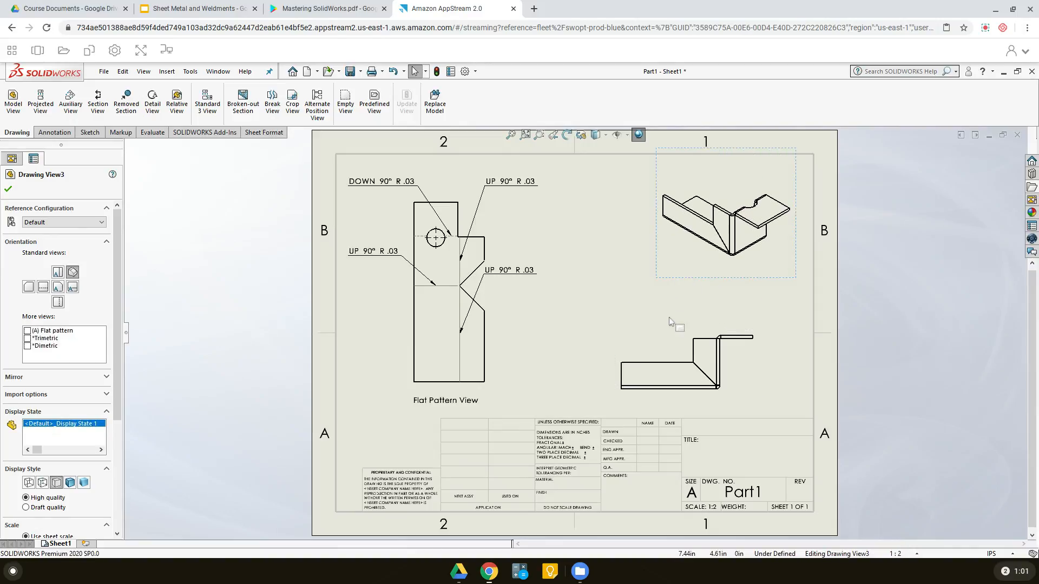
{"action": "left_click_drag", "start_coordinate": [670, 334], "coordinate": [666, 310]}
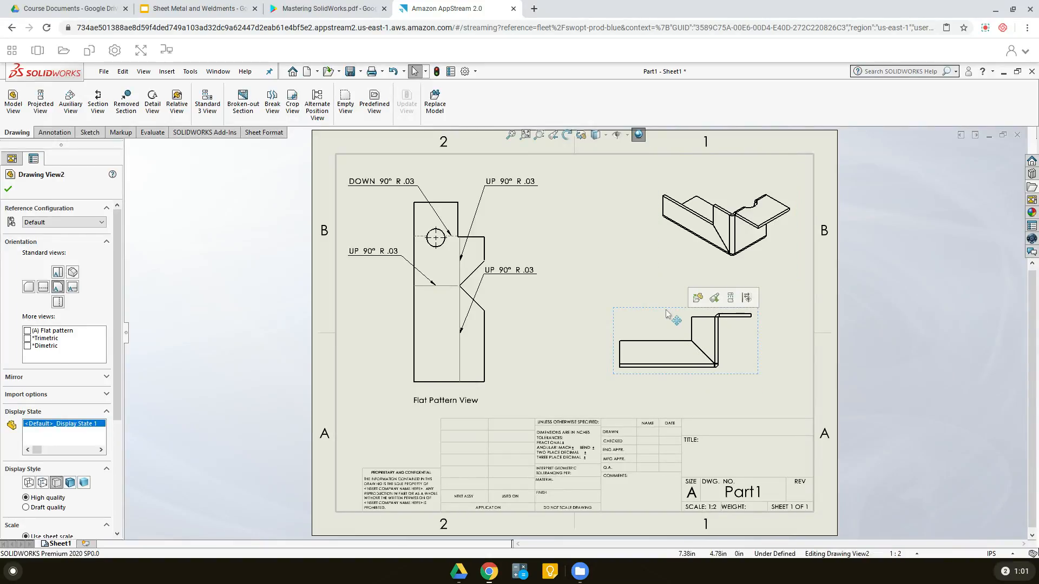
Set the front view's display style to Hidden Lines Visible and the isometric view's to Shaded With Edges
{"action": "left_click", "coordinate": [43, 483]}
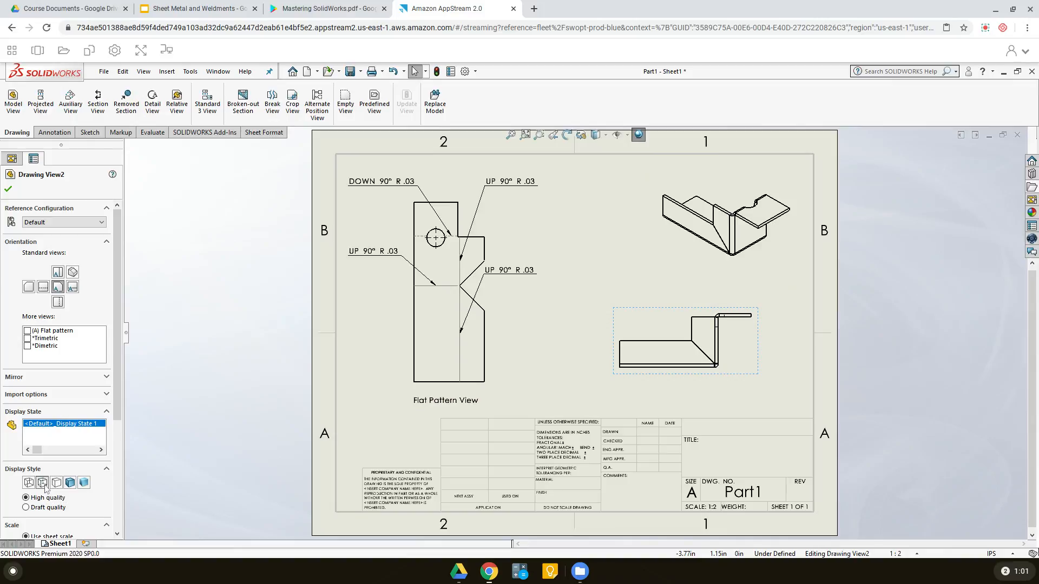
{"action": "left_click", "coordinate": [8, 190]}
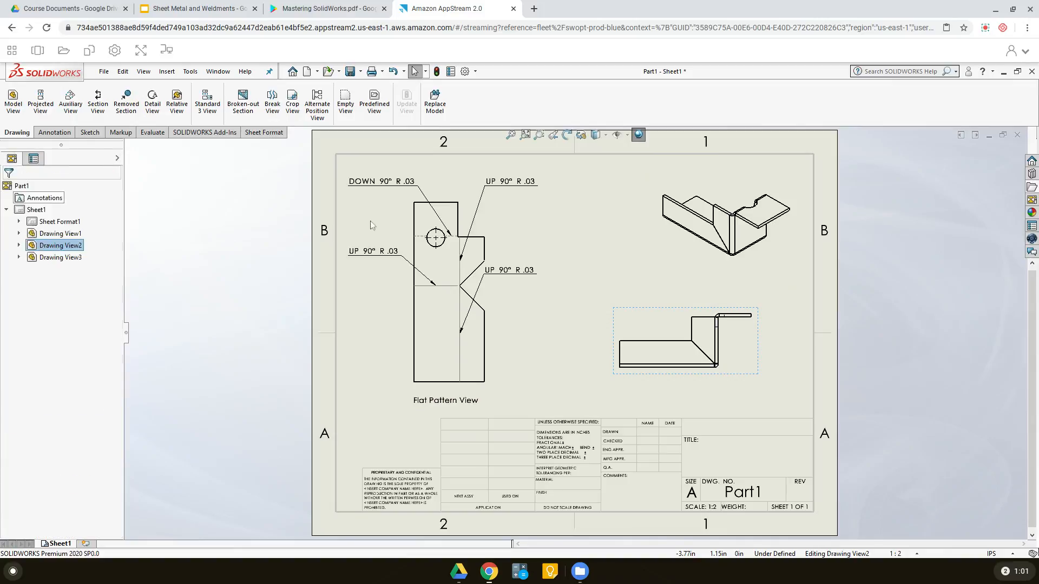
{"action": "left_click", "coordinate": [734, 158]}
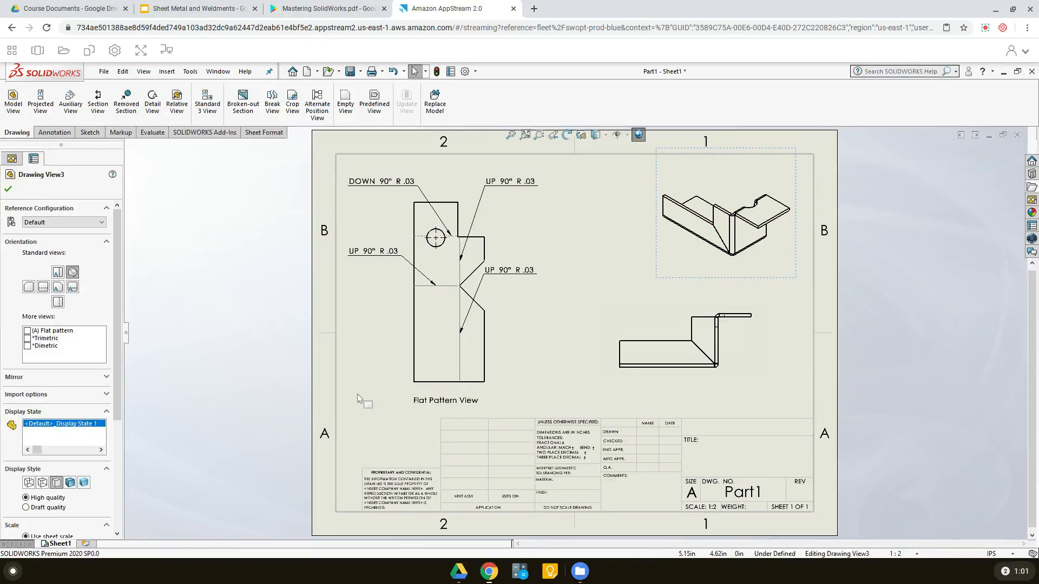
{"action": "left_click", "coordinate": [71, 482]}
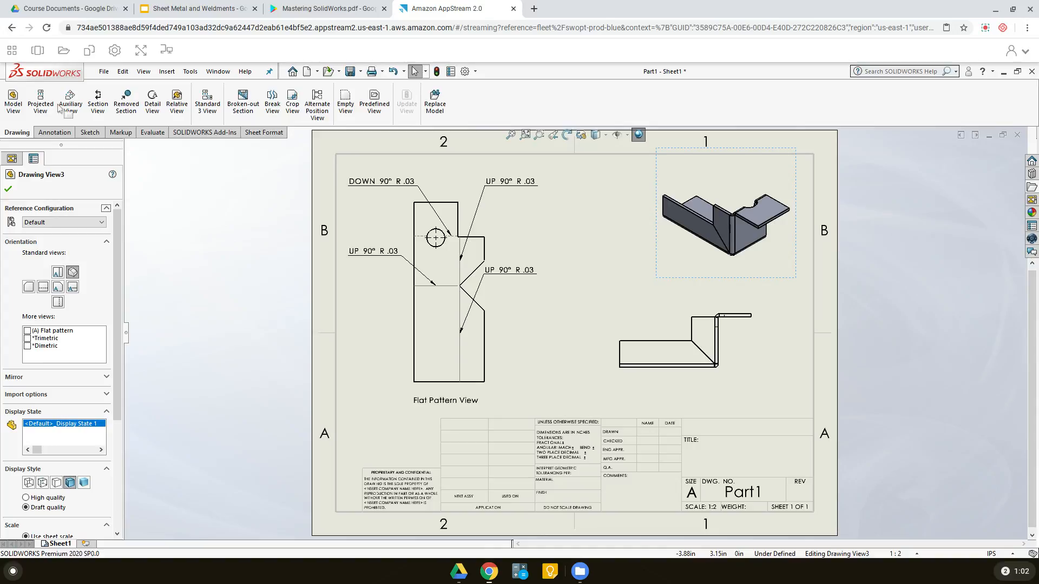
Dimension the horizontal distance from the mitred flange's short vertical edge to the upright wall in the front view, placing it above the view
{"action": "left_click", "coordinate": [57, 133]}
{"action": "left_click", "coordinate": [21, 103]}
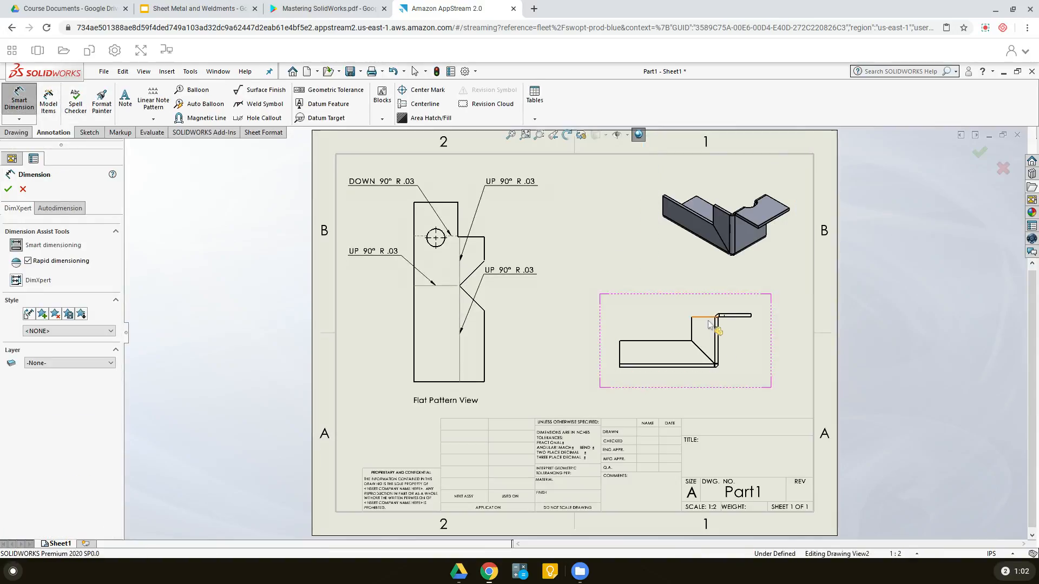
{"action": "scroll", "coordinate": [709, 339], "scroll_direction": "down", "scroll_amount": 2}
{"action": "scroll", "coordinate": [711, 338], "scroll_direction": "down", "scroll_amount": 1}
{"action": "scroll", "coordinate": [650, 337], "scroll_direction": "down", "scroll_amount": 1}
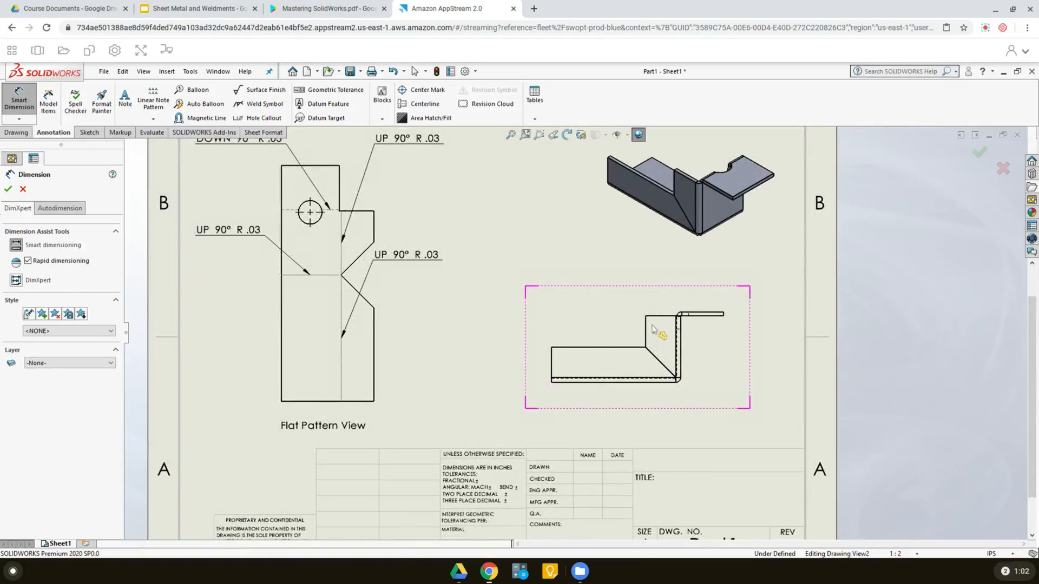
{"action": "left_click", "coordinate": [646, 332]}
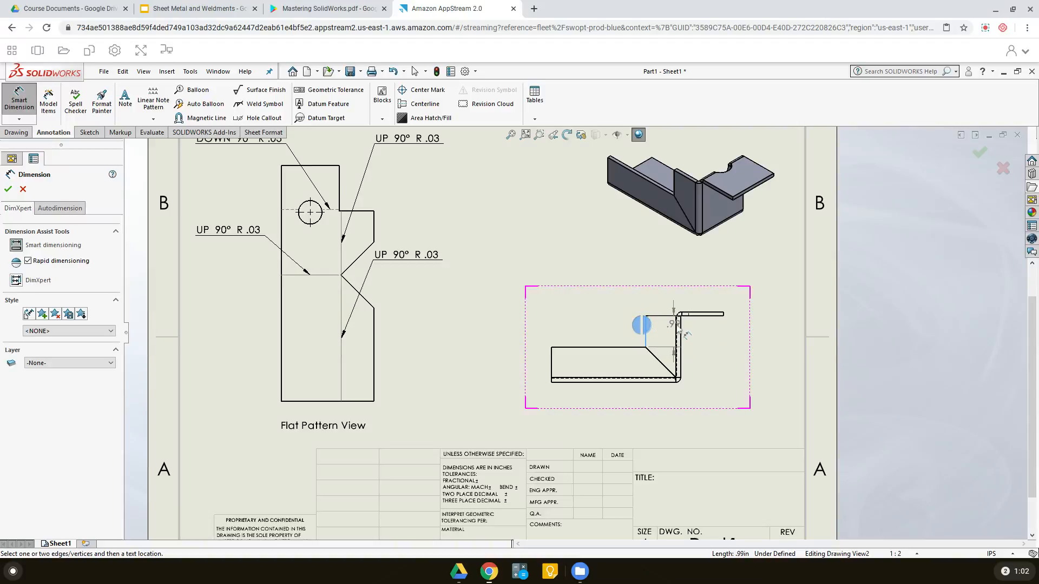
{"action": "scroll", "coordinate": [671, 338], "scroll_direction": "down", "scroll_amount": 1}
{"action": "scroll", "coordinate": [668, 344], "scroll_direction": "down", "scroll_amount": 1}
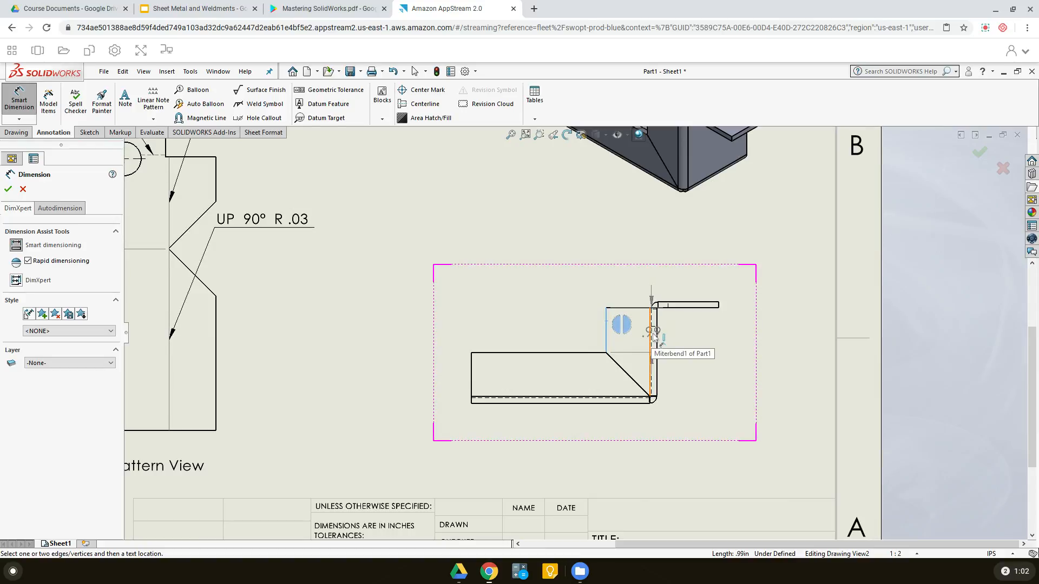
{"action": "left_click", "coordinate": [653, 337]}
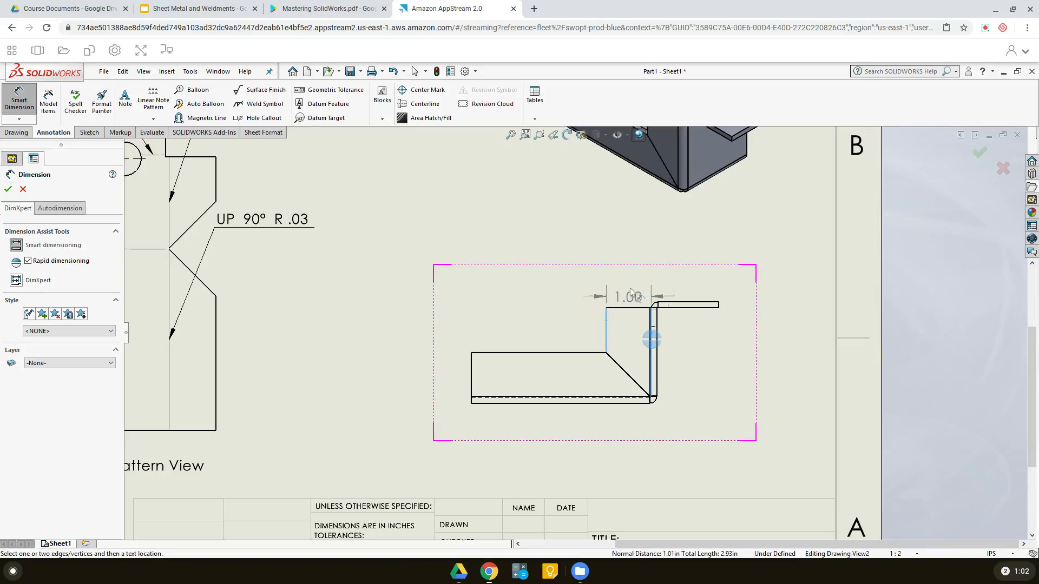
{"action": "scroll", "coordinate": [649, 338], "scroll_direction": "down", "scroll_amount": 3}
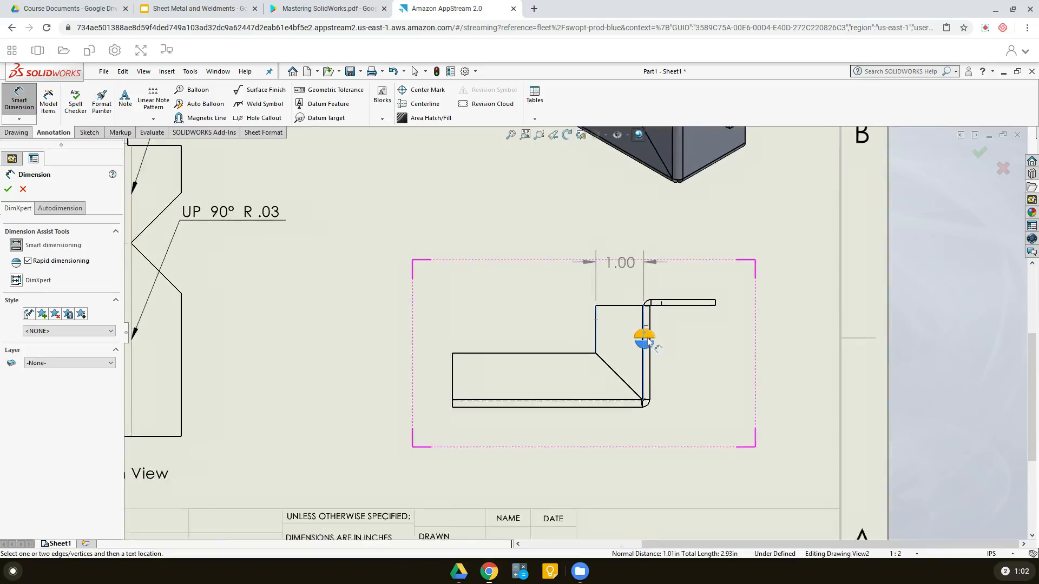
{"action": "scroll", "coordinate": [637, 341], "scroll_direction": "down", "scroll_amount": 1}
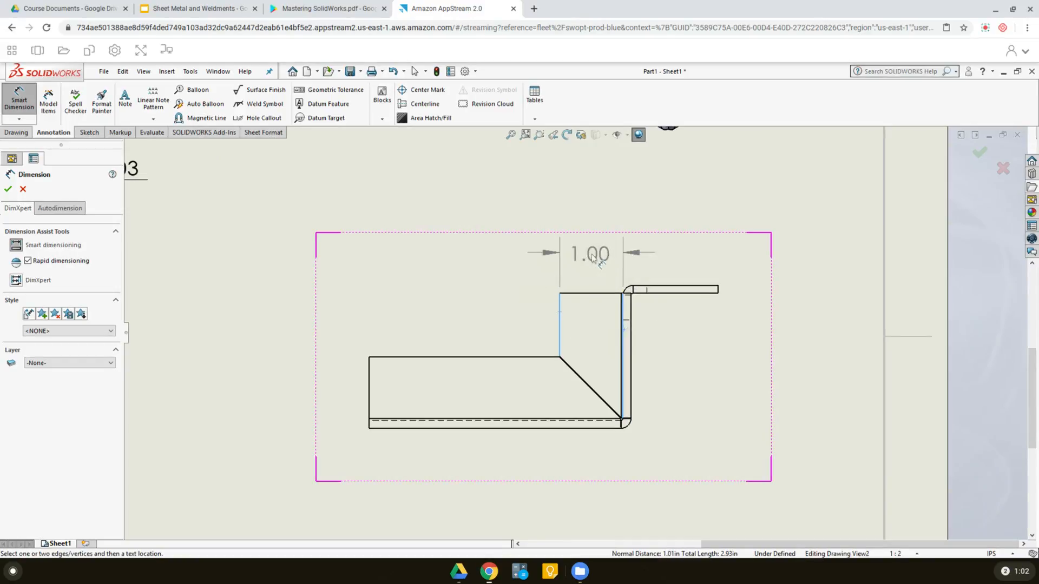
{"action": "left_click", "coordinate": [593, 259]}
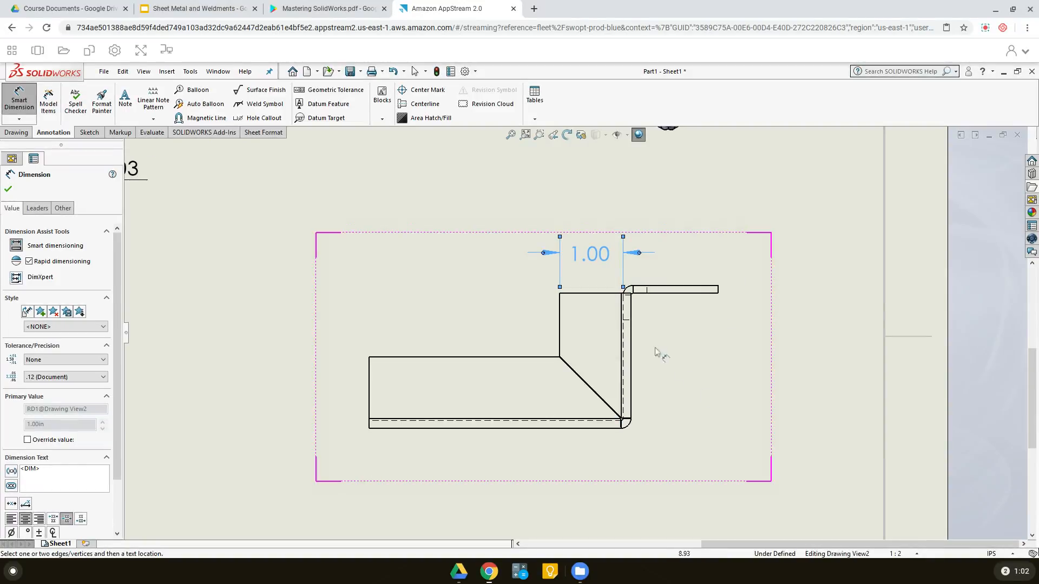
Dimension the horizontal distance from the upright wall to the free end of the upper flange, placing it below that flange
{"action": "left_click", "coordinate": [625, 316]}
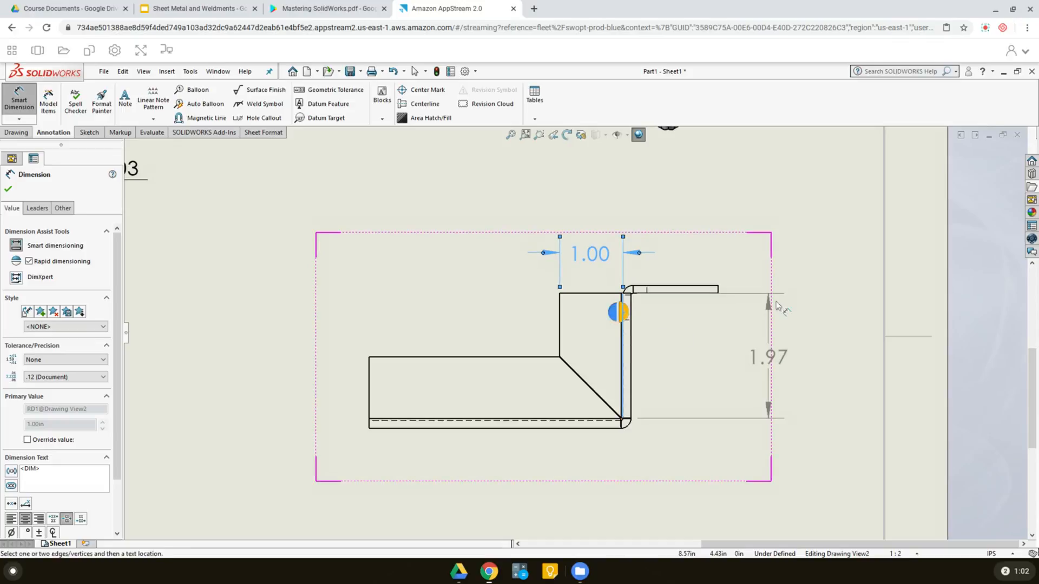
{"action": "scroll", "coordinate": [718, 307], "scroll_direction": "down", "scroll_amount": 2}
{"action": "left_click", "coordinate": [703, 295]}
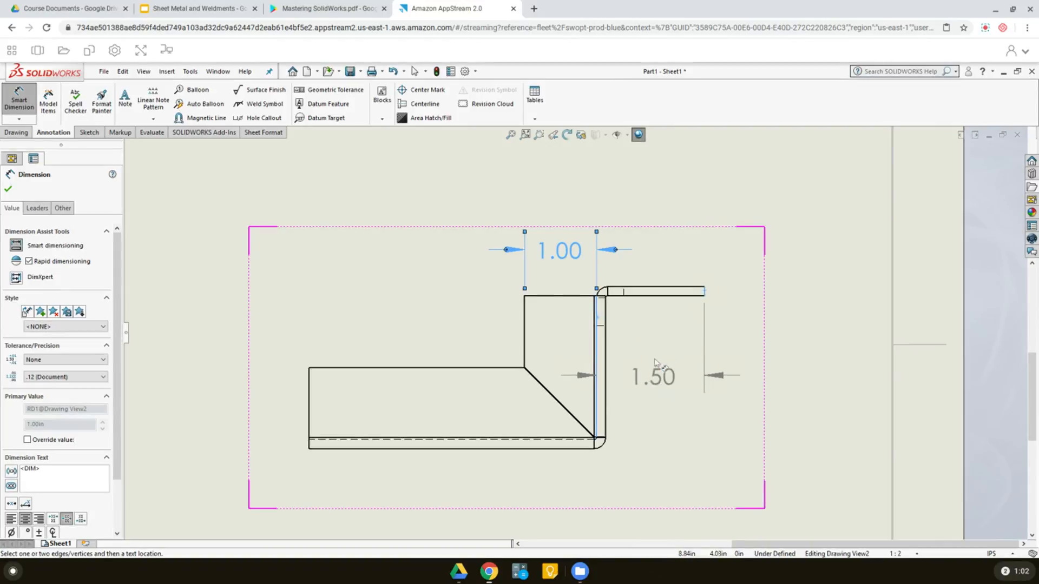
{"action": "left_click", "coordinate": [661, 360]}
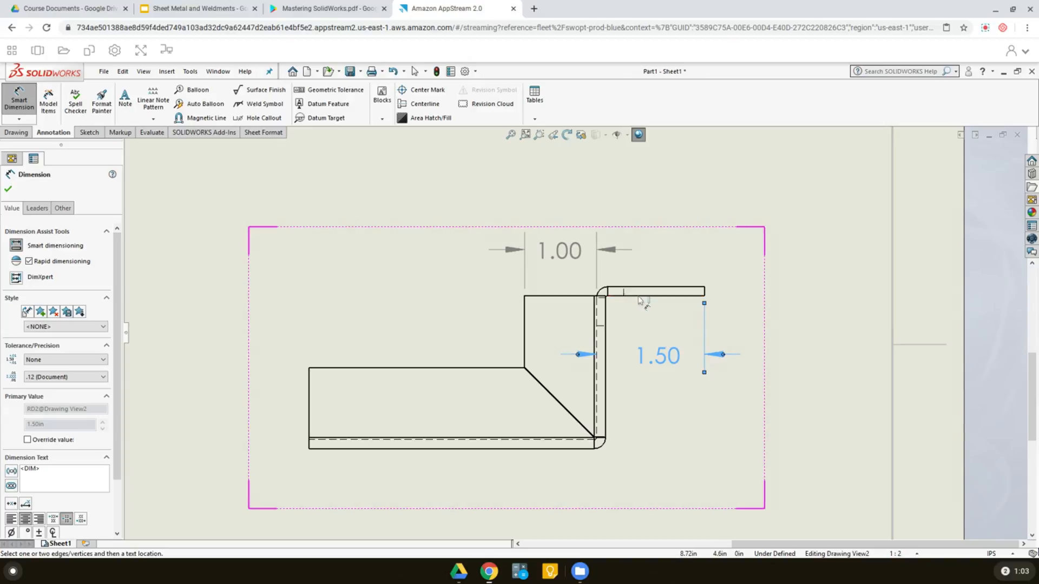
{"action": "left_click", "coordinate": [639, 298]}
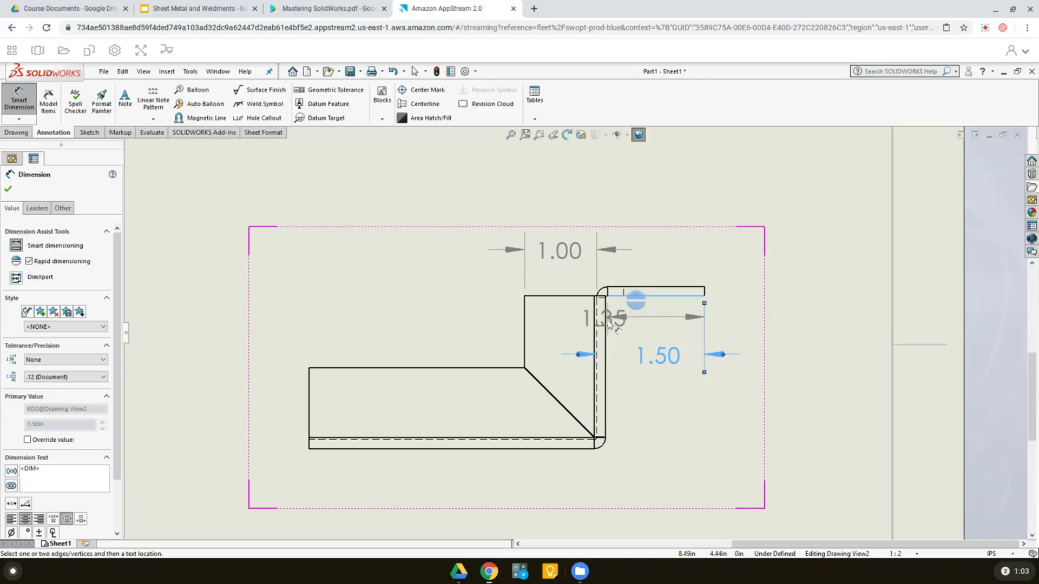
{"action": "left_click", "coordinate": [606, 310]}
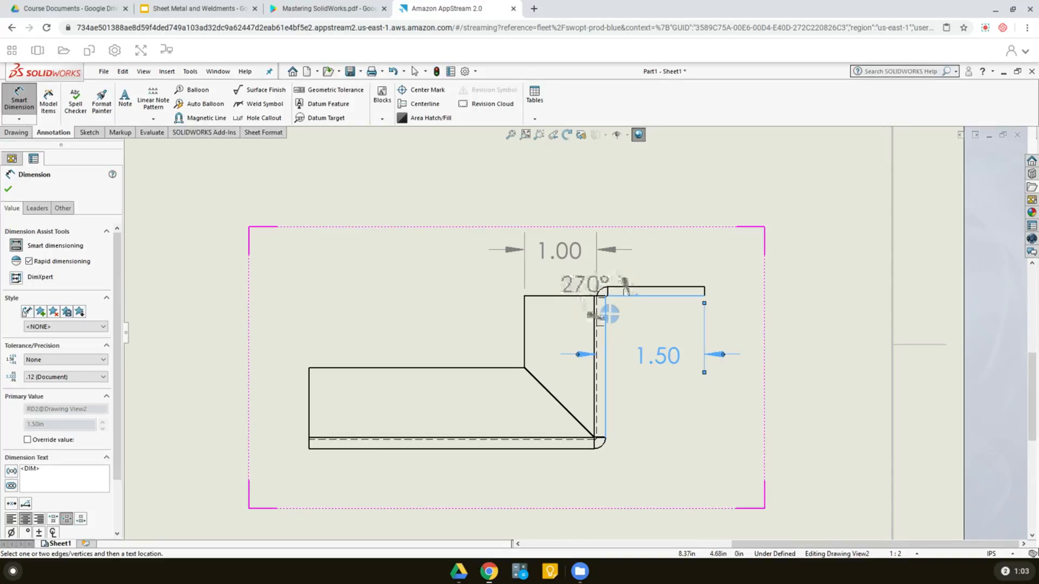
{"action": "left_click", "coordinate": [626, 293]}
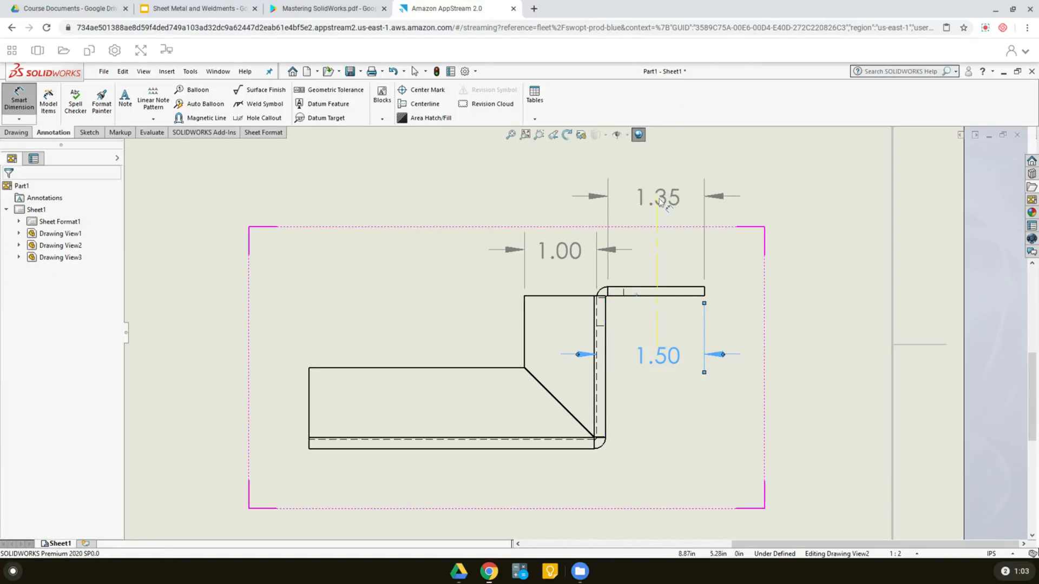
{"action": "key", "text": "Escape"}
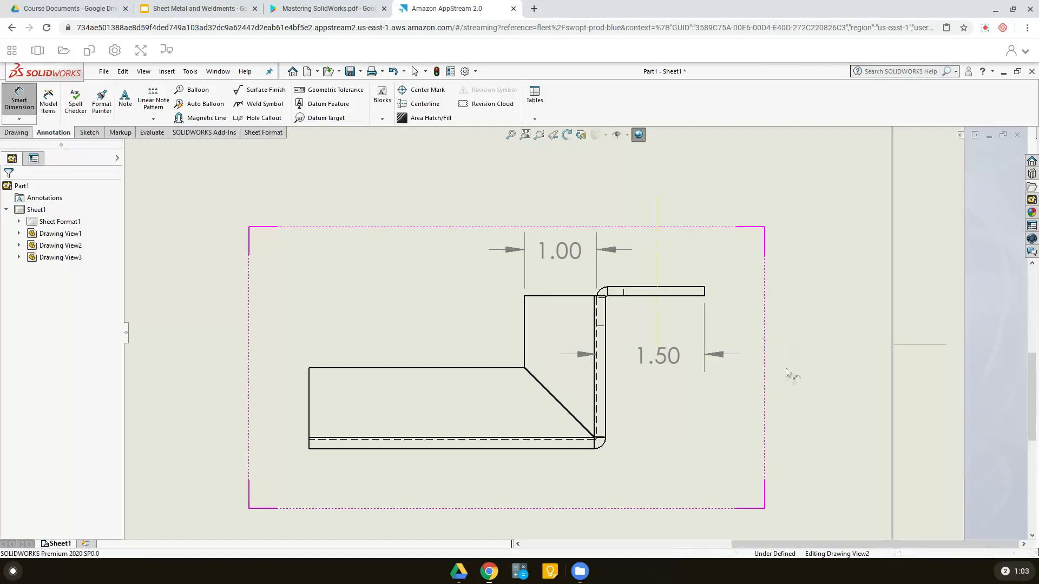
Add an angle dimension between the upper flange and the upright wall in the front view, and raise the 1.00 dimension to clear it
{"action": "scroll", "coordinate": [847, 345], "scroll_direction": "down", "scroll_amount": 1}
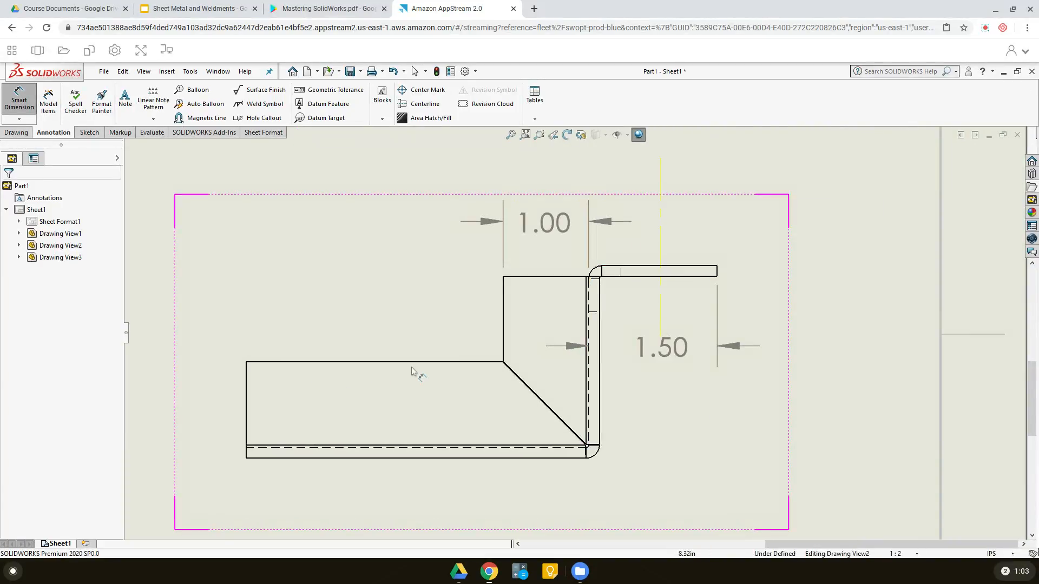
{"action": "scroll", "coordinate": [332, 366], "scroll_direction": "down", "scroll_amount": 3}
{"action": "key", "text": "f"}
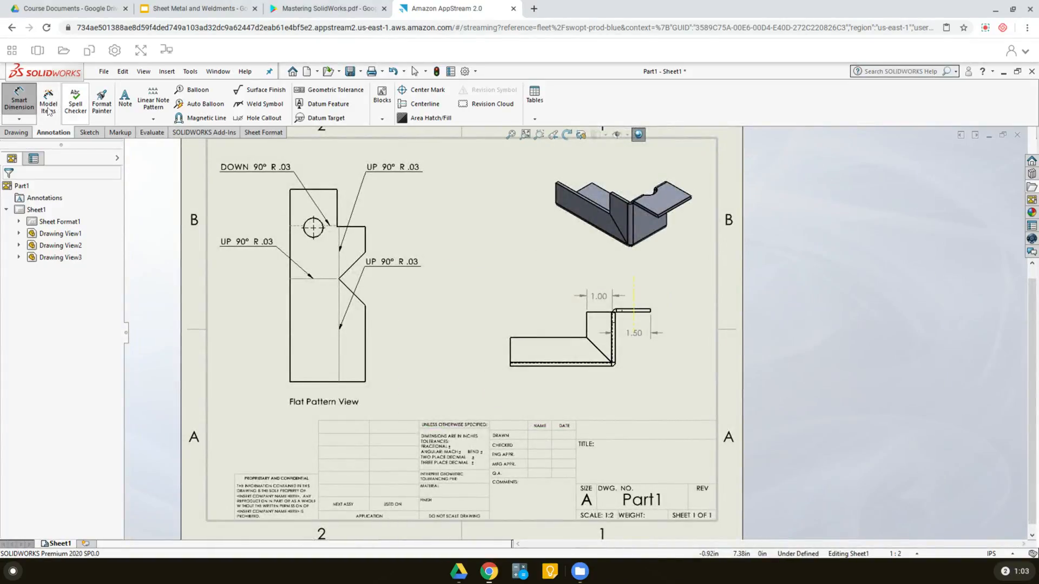
{"action": "scroll", "coordinate": [622, 320], "scroll_direction": "down", "scroll_amount": 2}
{"action": "scroll", "coordinate": [623, 319], "scroll_direction": "down", "scroll_amount": 4}
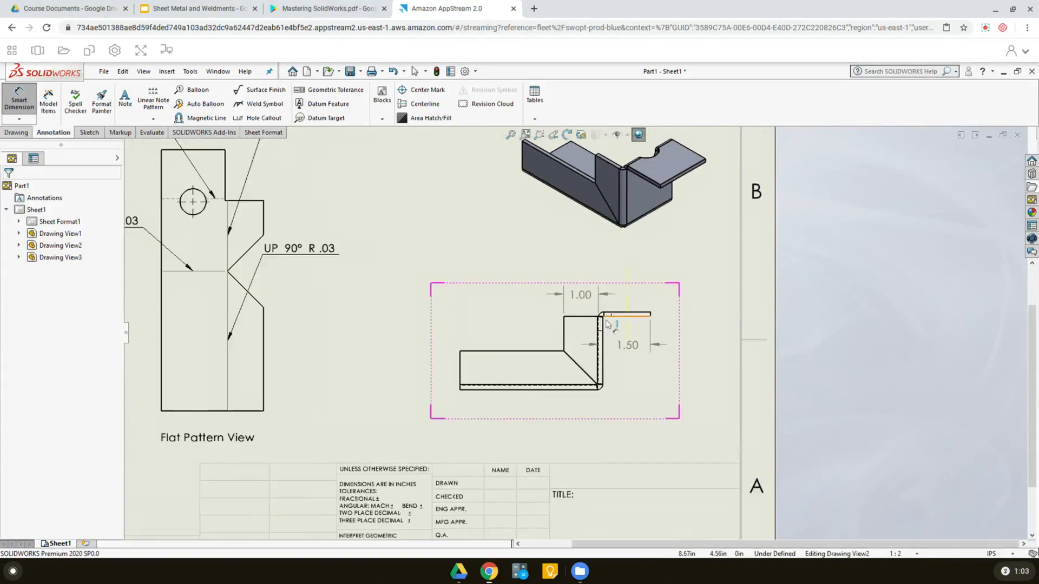
{"action": "scroll", "coordinate": [607, 323], "scroll_direction": "down", "scroll_amount": 1}
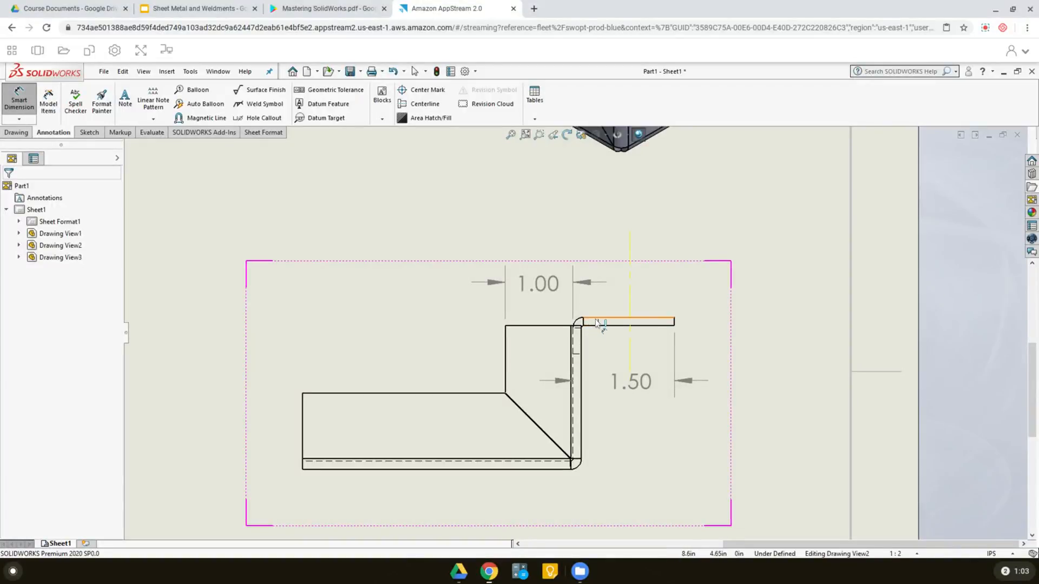
{"action": "left_click", "coordinate": [594, 321]}
{"action": "left_click", "coordinate": [575, 346]}
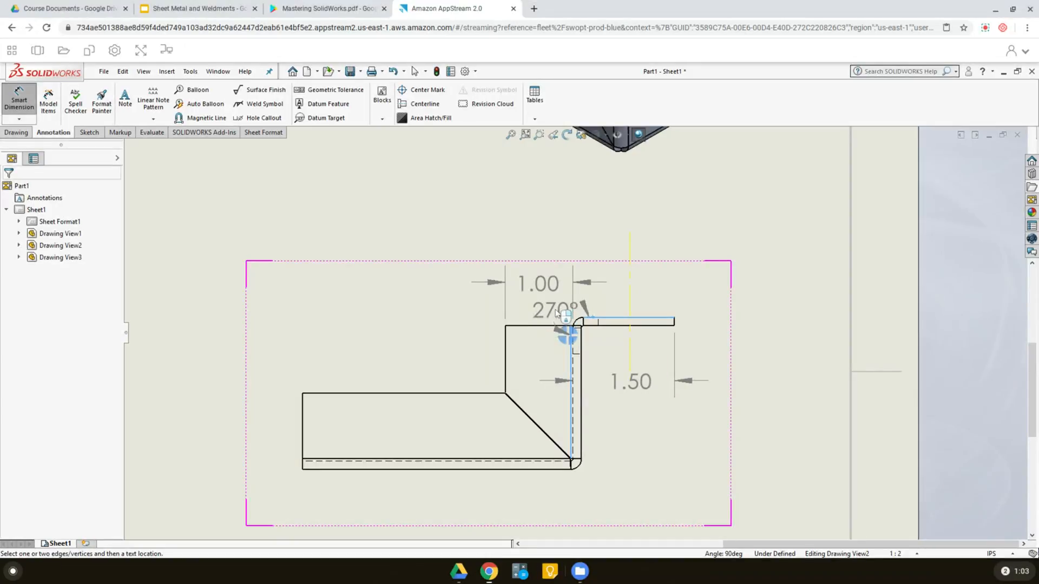
{"action": "left_click", "coordinate": [562, 320]}
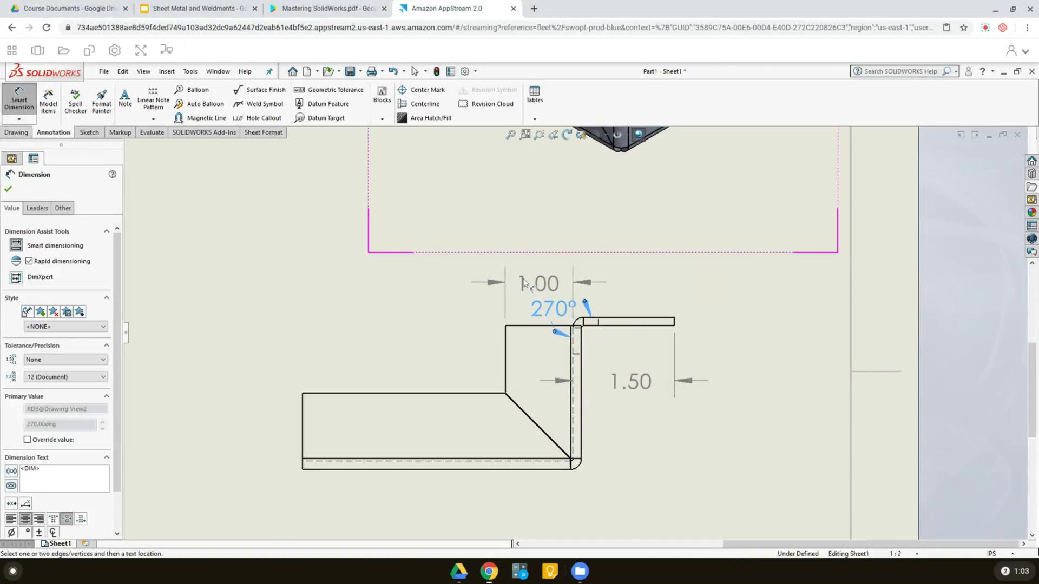
{"action": "left_click_drag", "start_coordinate": [538, 284], "coordinate": [533, 257]}
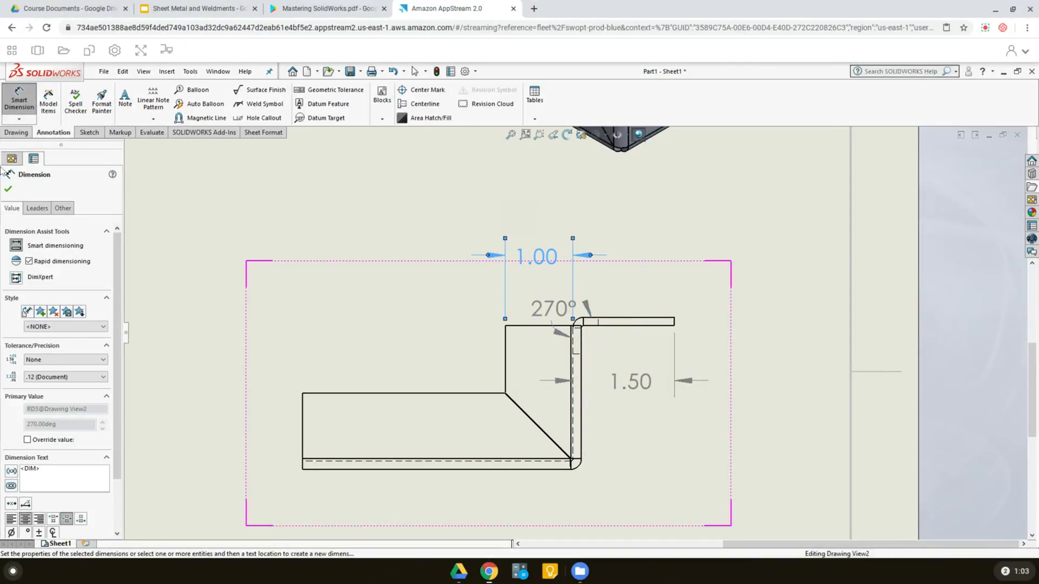
{"action": "key", "text": "Escape"}
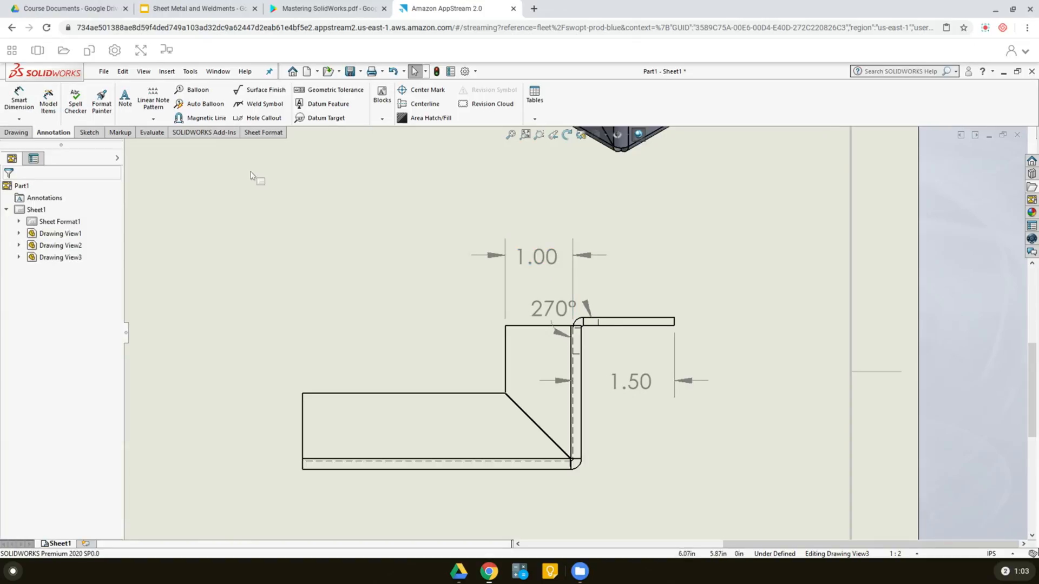
Add the note "Front View" beneath the front view
{"action": "scroll", "coordinate": [300, 235], "scroll_direction": "down", "scroll_amount": 1}
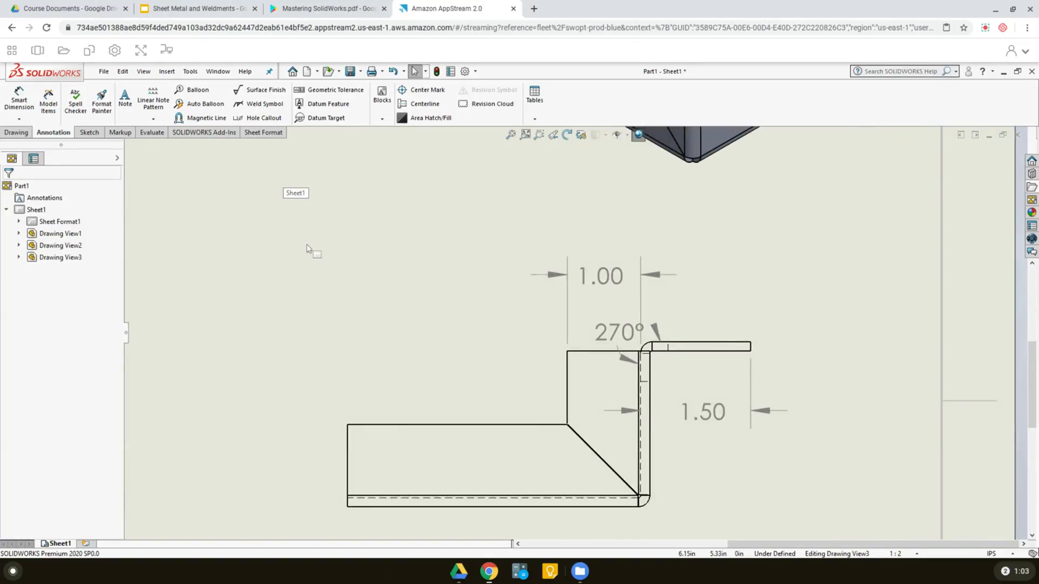
{"action": "scroll", "coordinate": [307, 248], "scroll_direction": "up", "scroll_amount": 5}
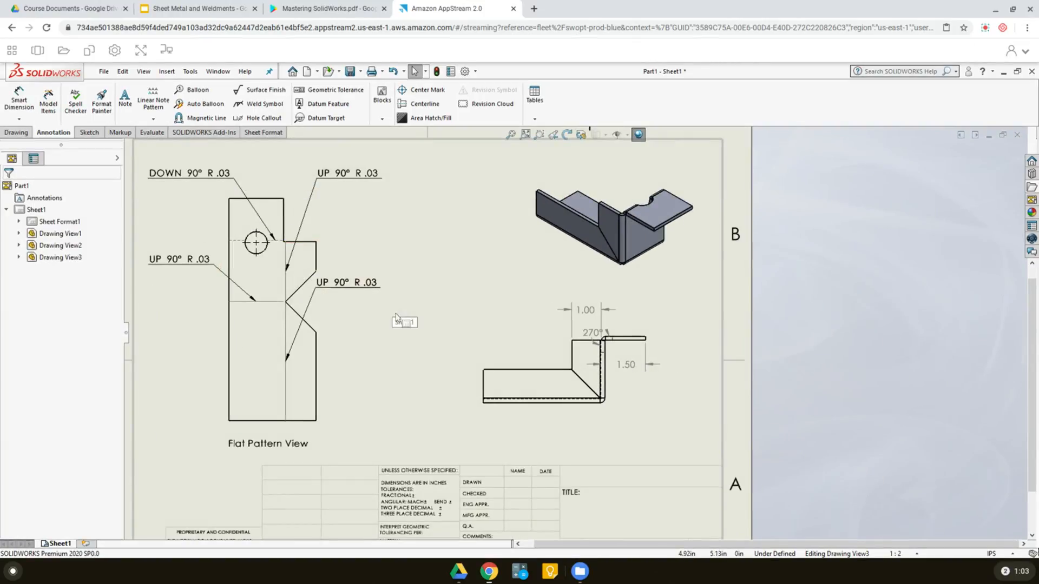
{"action": "scroll", "coordinate": [396, 314], "scroll_direction": "up", "scroll_amount": 2}
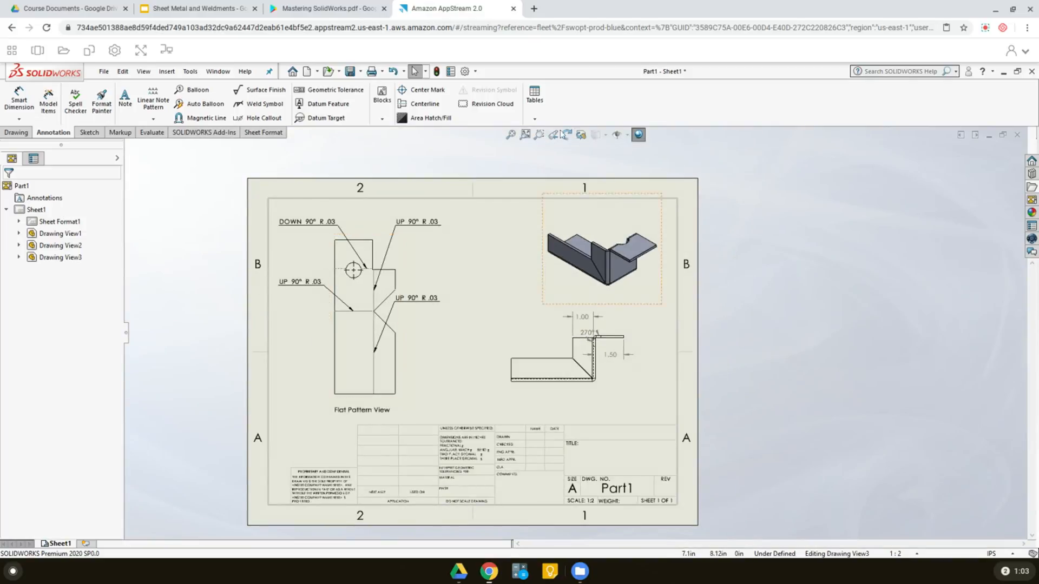
{"action": "left_click", "coordinate": [511, 136]}
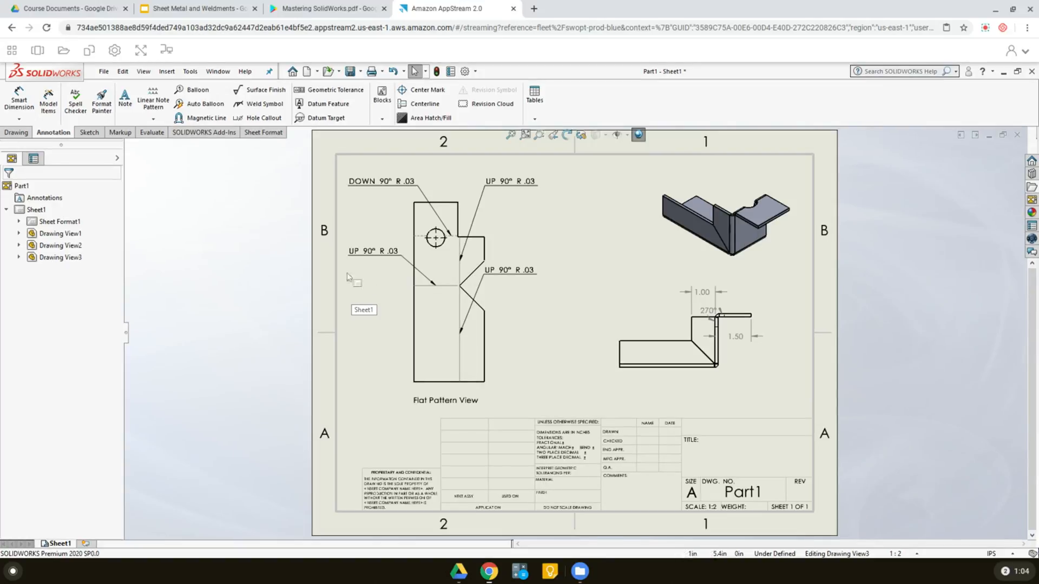
{"action": "left_click", "coordinate": [126, 99]}
{"action": "left_click", "coordinate": [657, 392]}
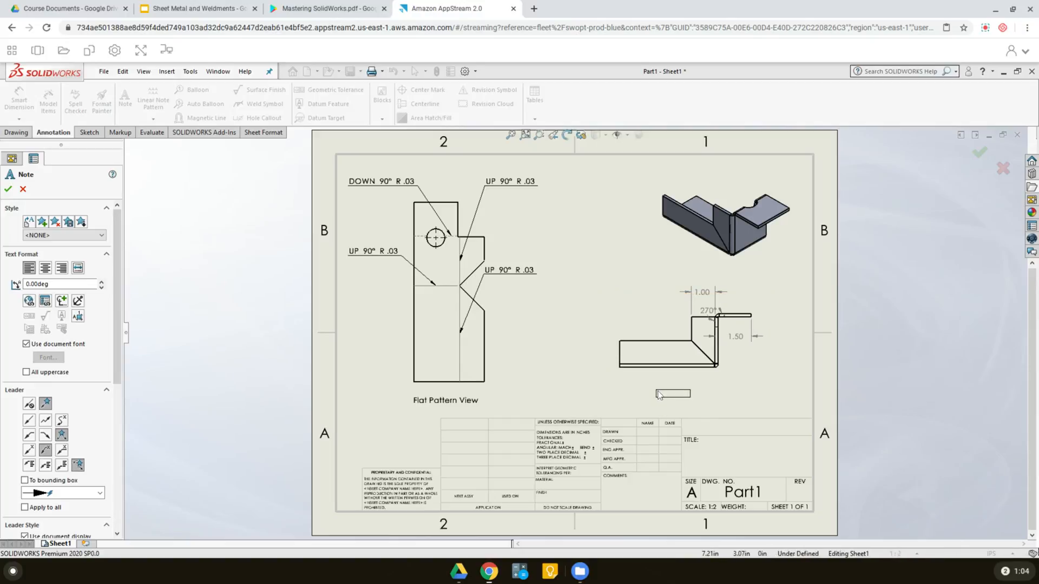
{"action": "type", "text": "Front View"}
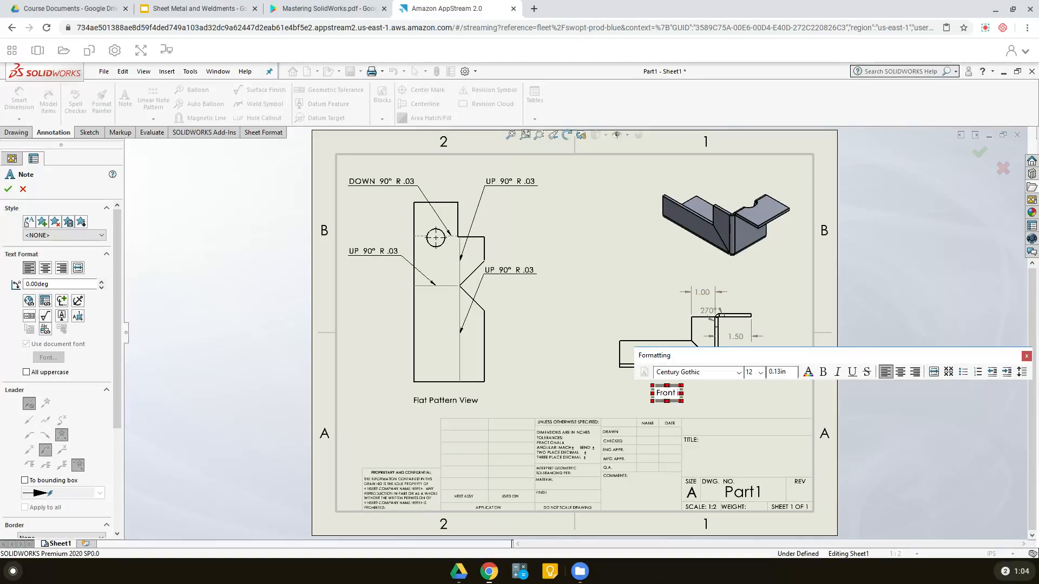
{"action": "left_click", "coordinate": [8, 189]}
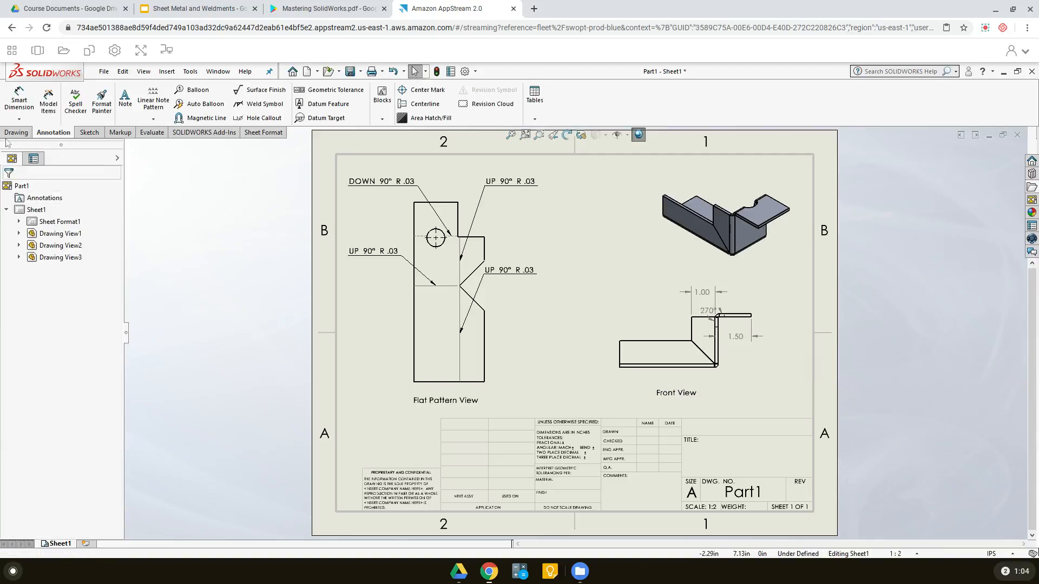
Add the note "ISO View" beneath the isometric view
{"action": "left_click", "coordinate": [125, 99]}
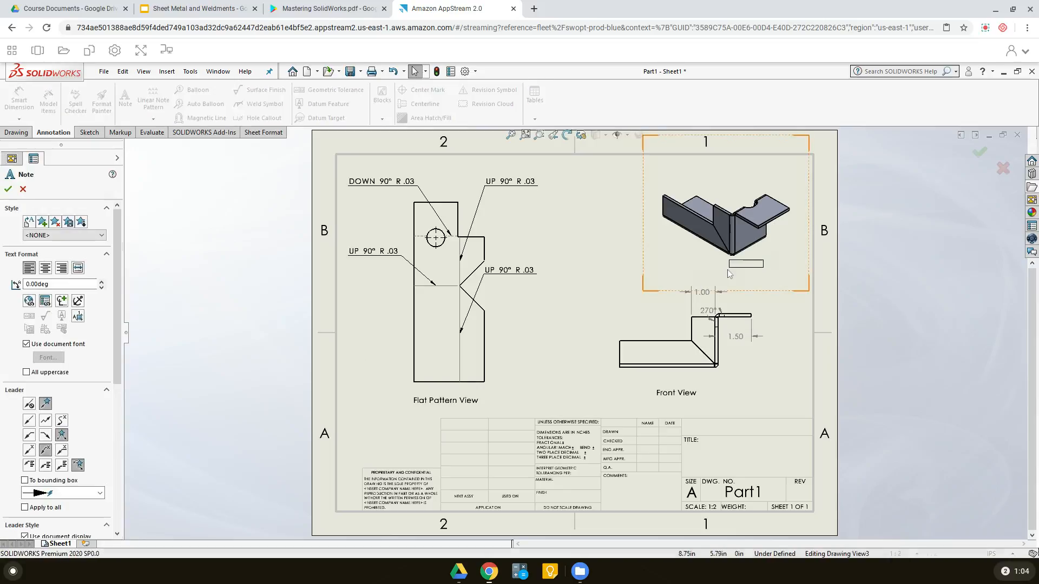
{"action": "left_click", "coordinate": [714, 271]}
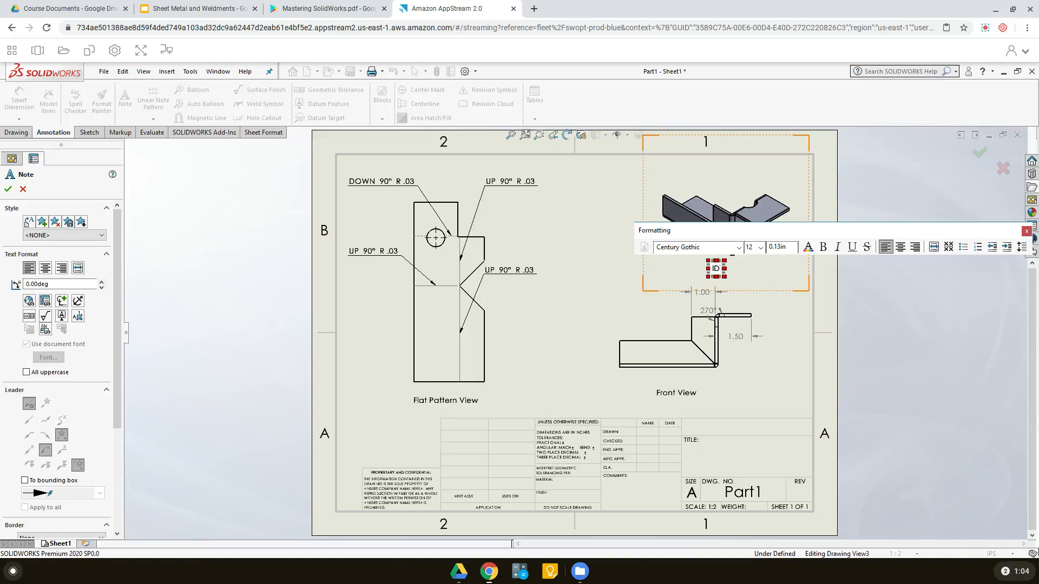
{"action": "type", "text": "ISO View"}
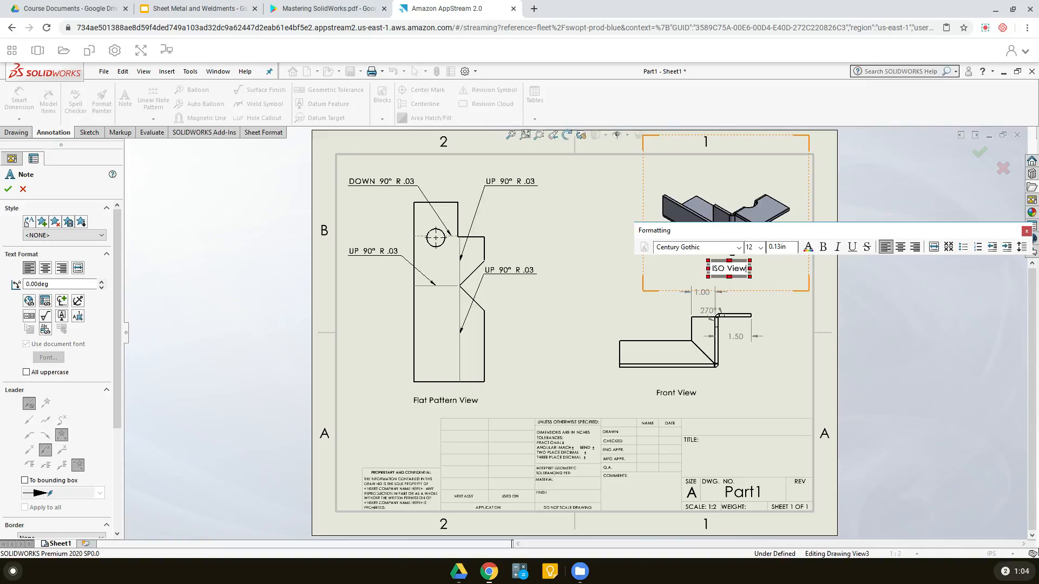
{"action": "left_click", "coordinate": [8, 189]}
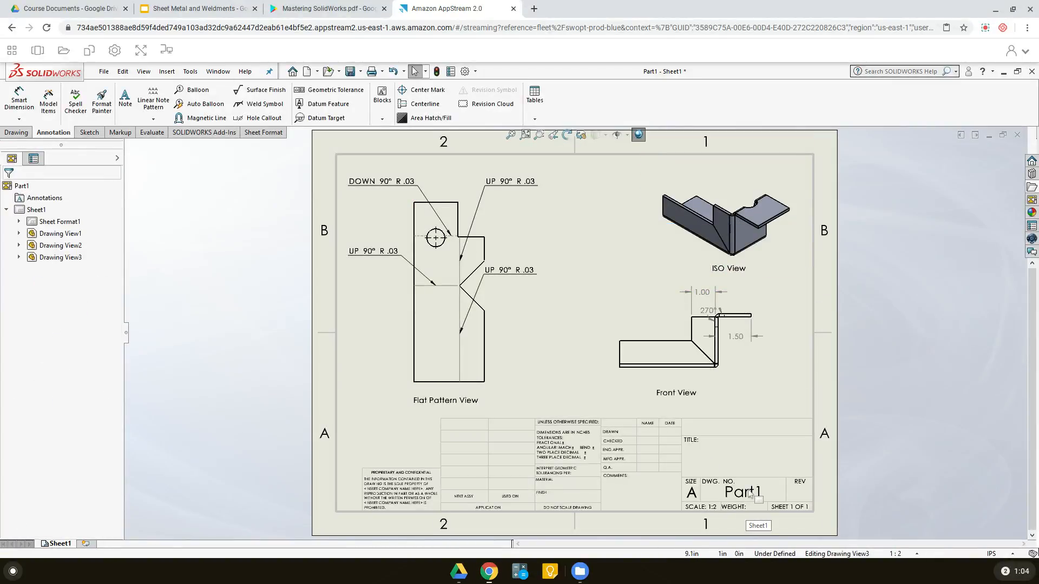